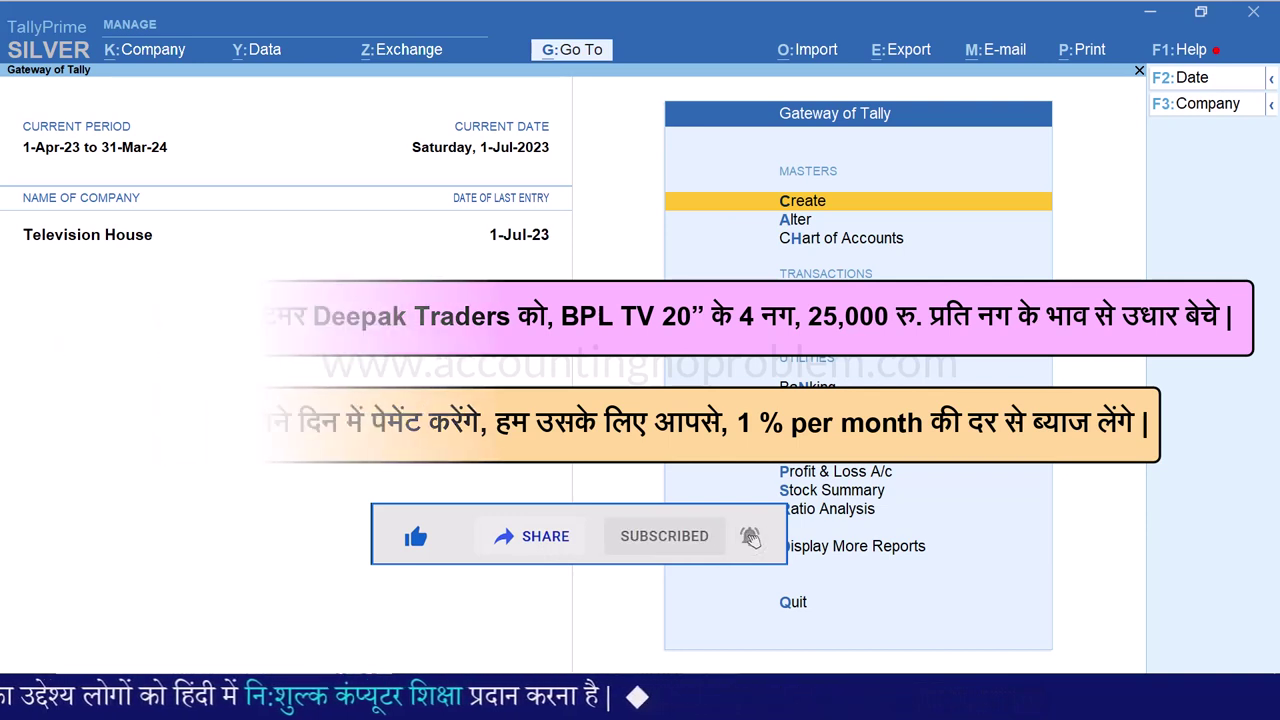
# Check the bill-wise entry and interest calculation settings in the company features of Television House
pyautogui.press('F11')
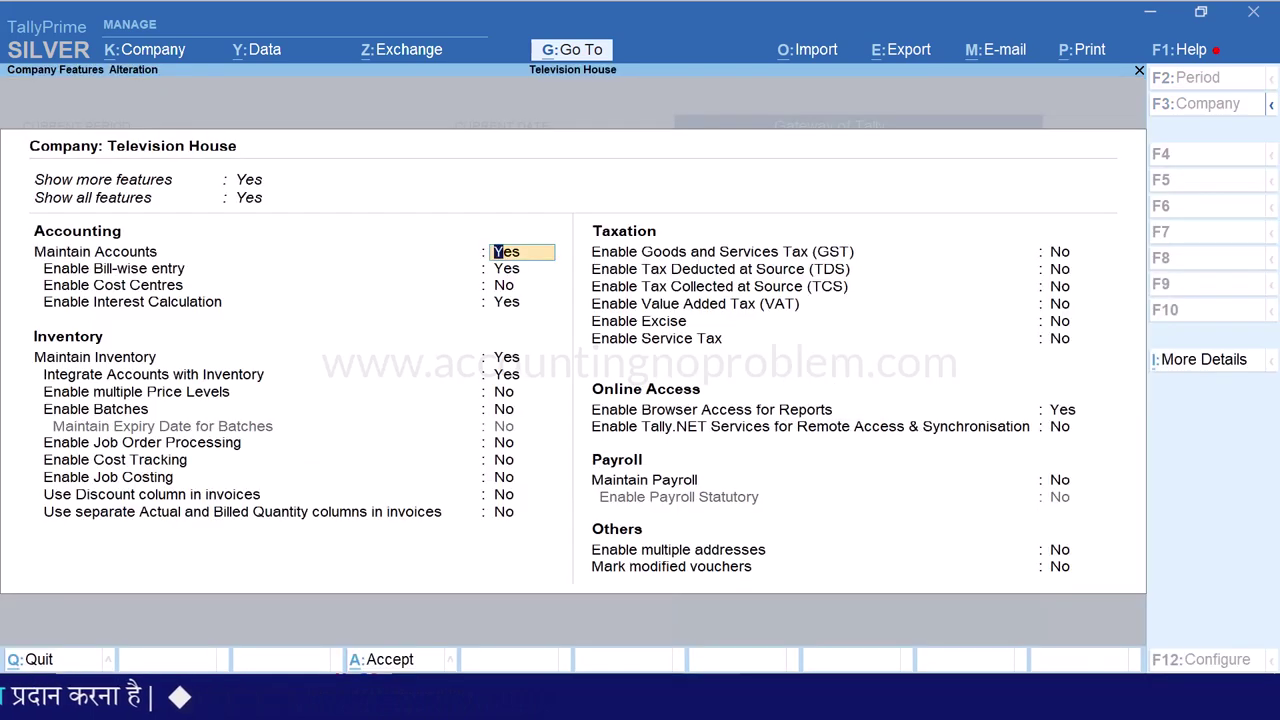
pyautogui.press('Return')
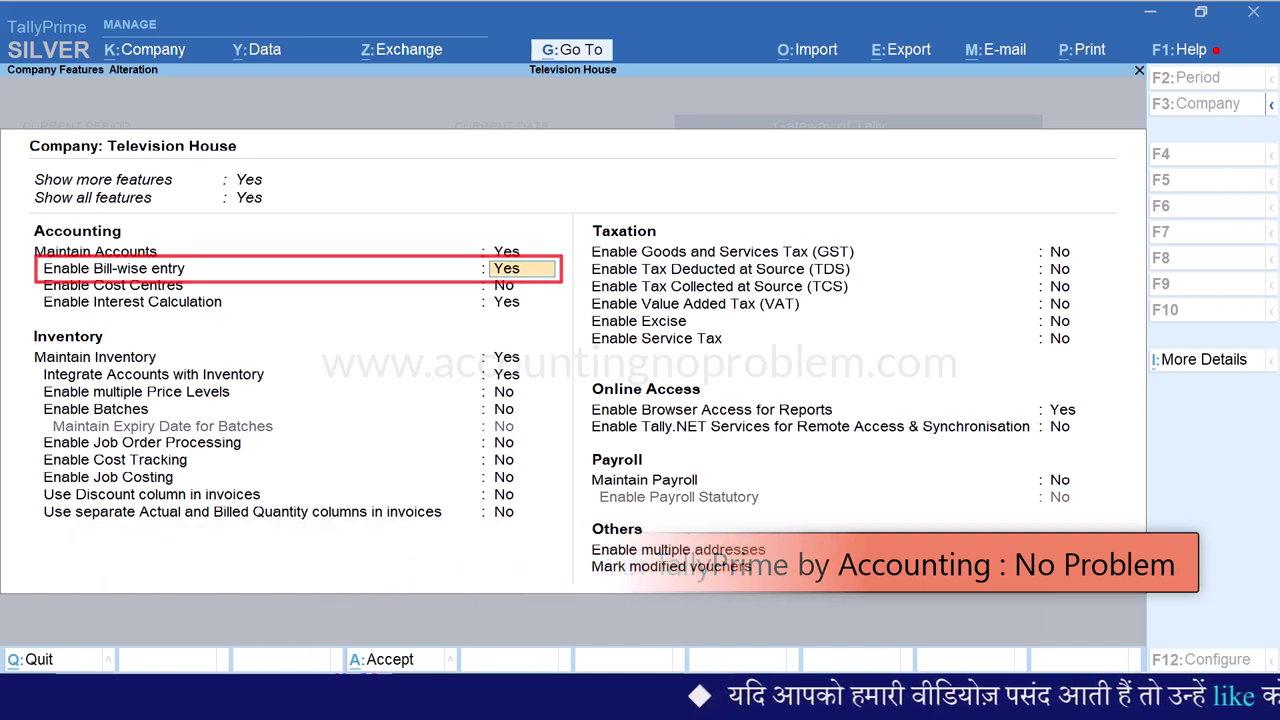
pyautogui.press('Escape')
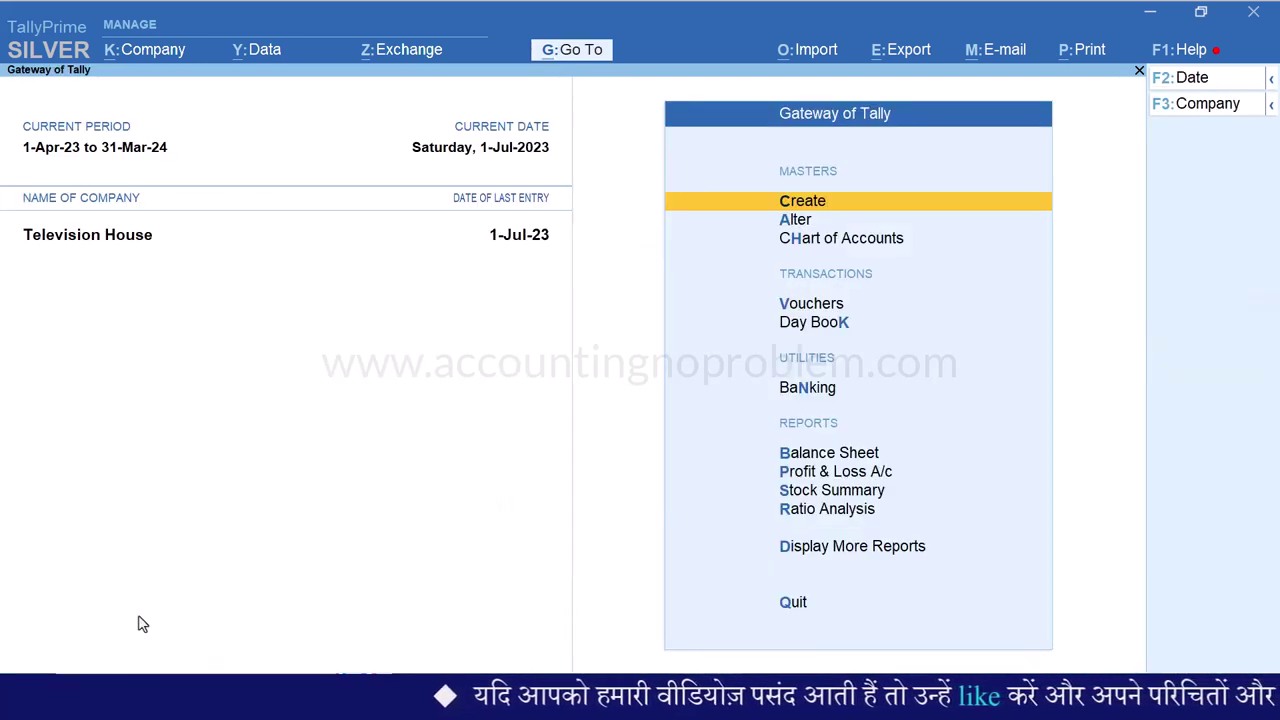
# Start a sales voucher and set "Use default Bill-wise details for Bill Allocation" to No in its configuration
pyautogui.press('v')
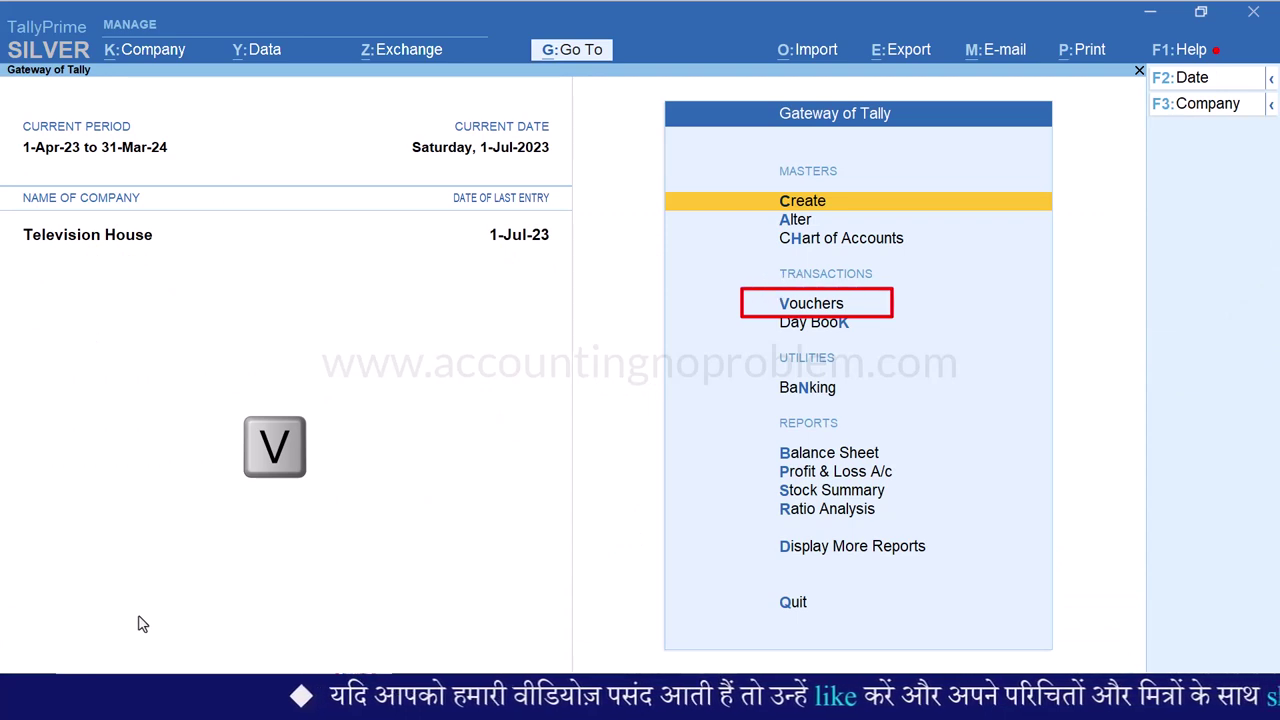
pyautogui.press('F8')
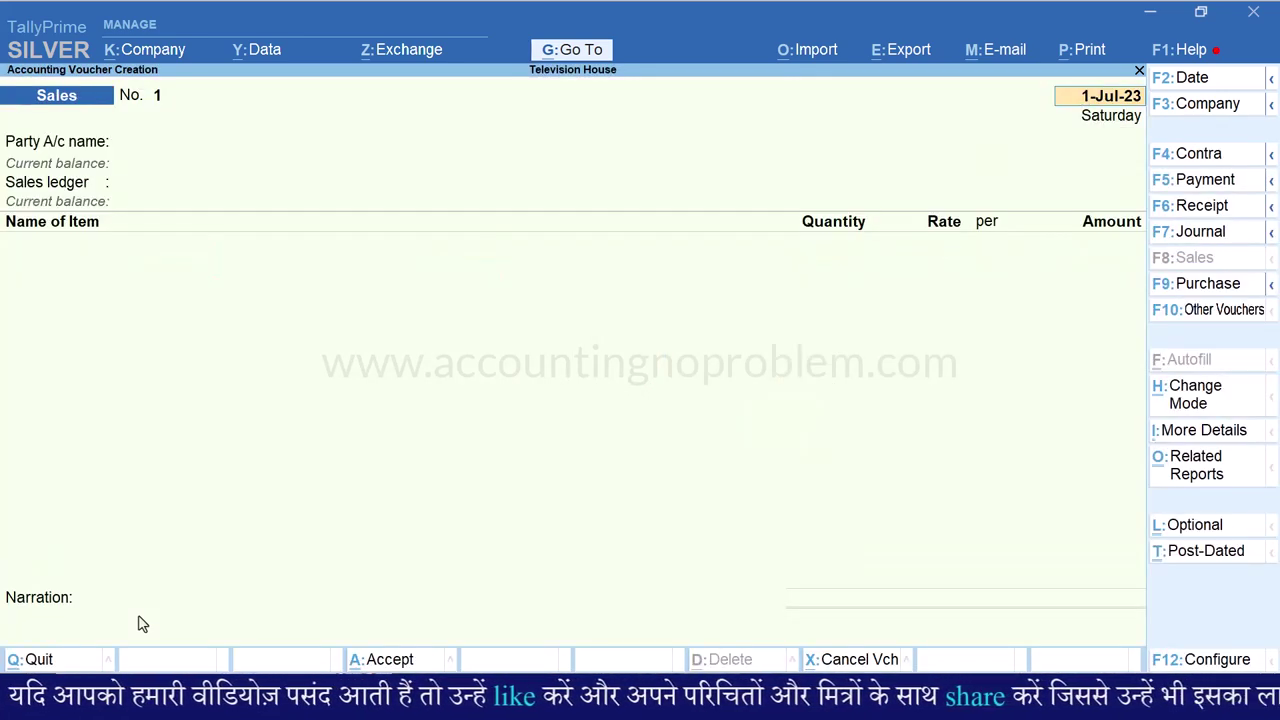
pyautogui.press('F12')
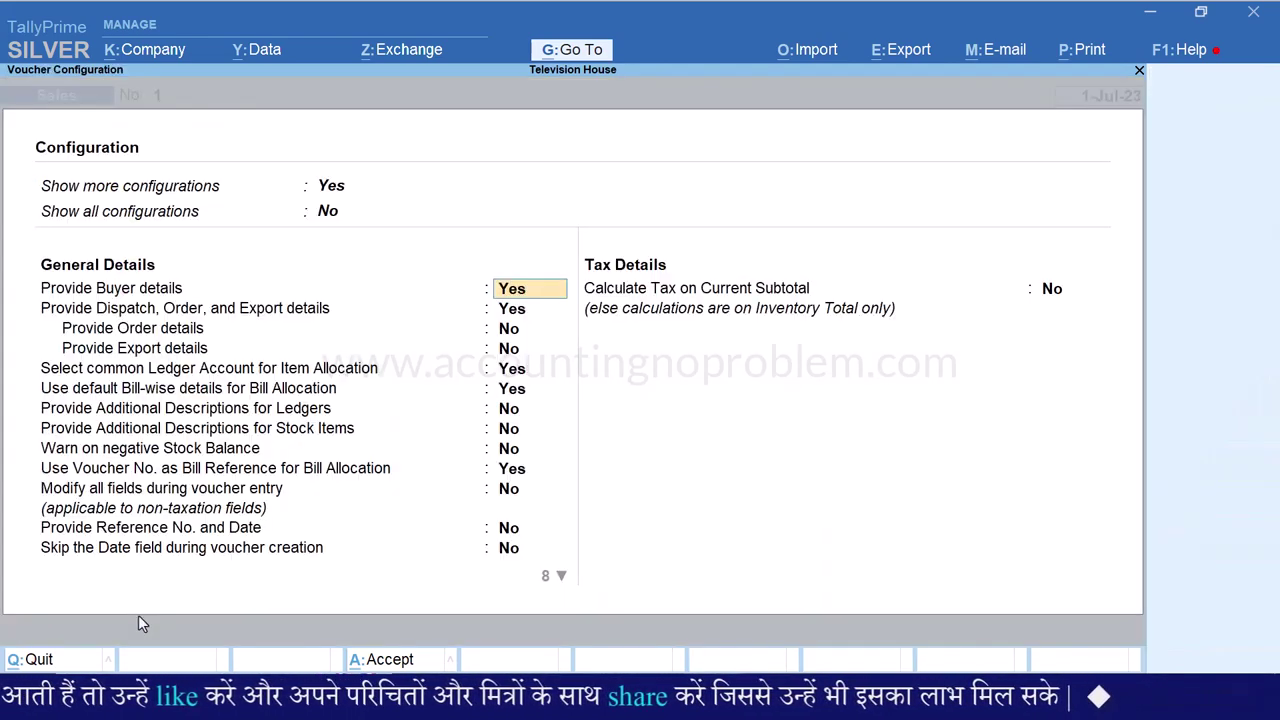
pyautogui.press('Down')
pyautogui.press('Down')
pyautogui.press('Down')
pyautogui.press('Down')
pyautogui.press('Down')
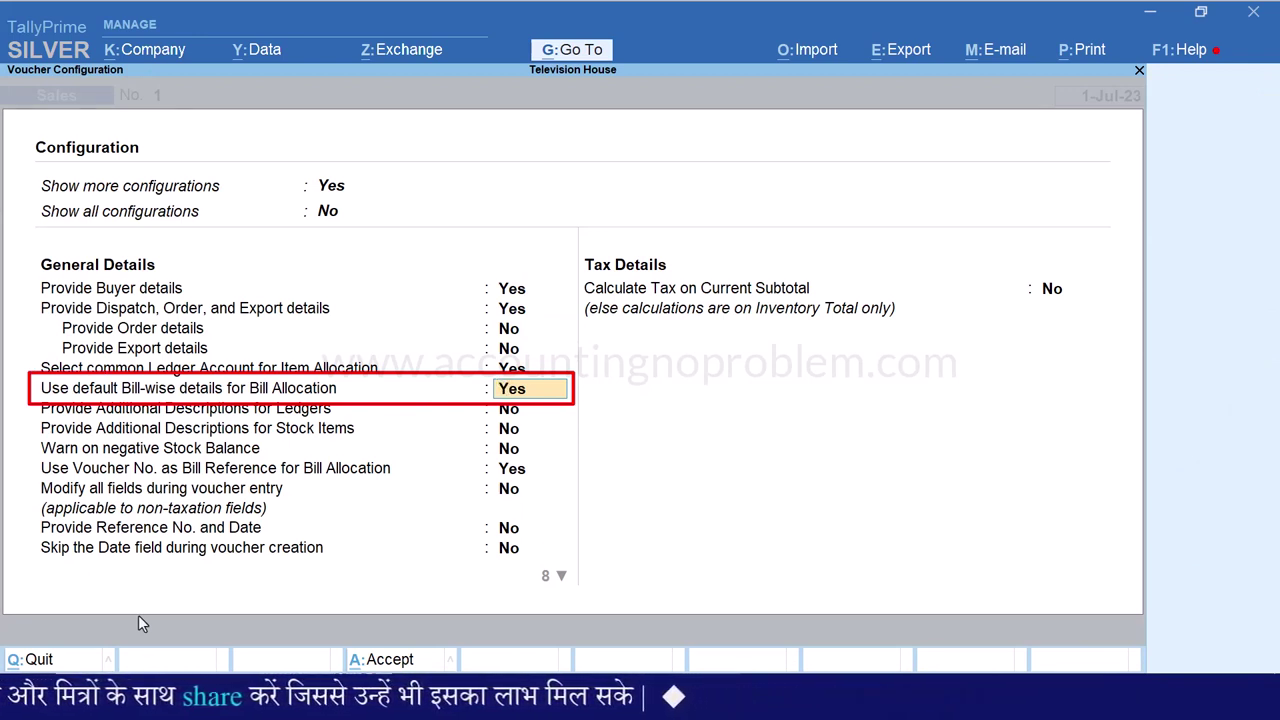
pyautogui.write('no')
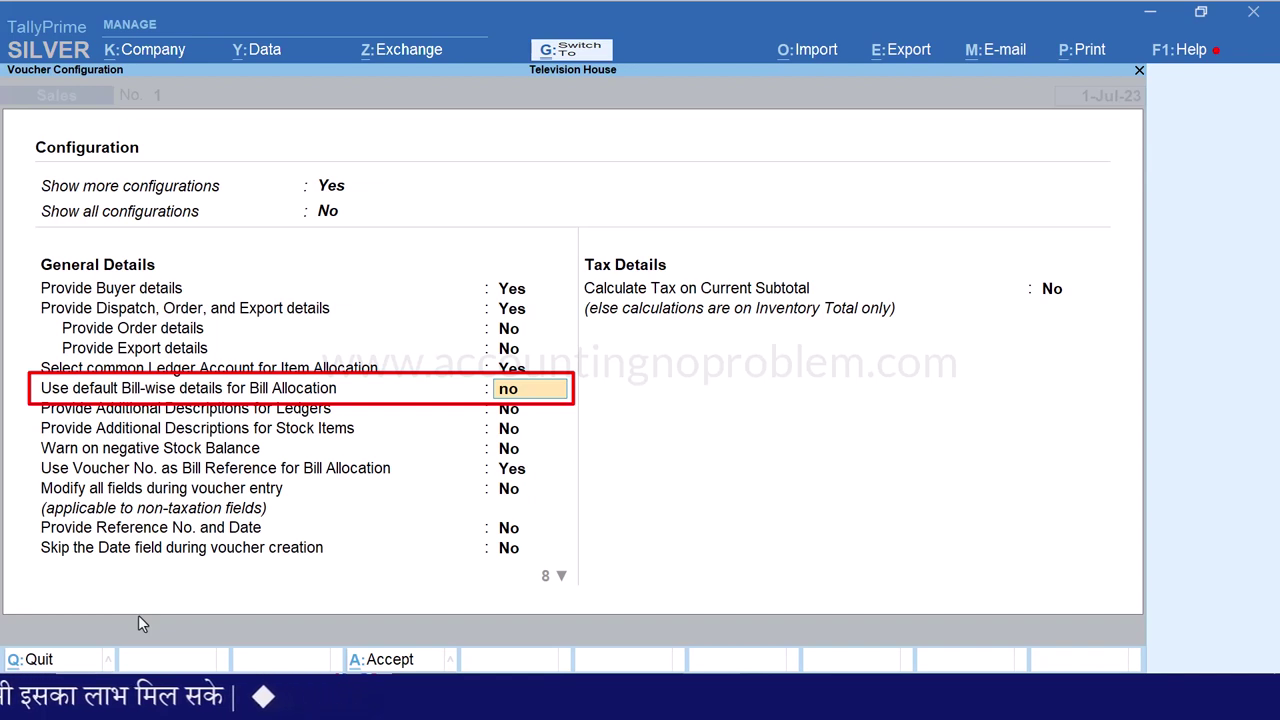
pyautogui.hotkey('ctrl', 'a')
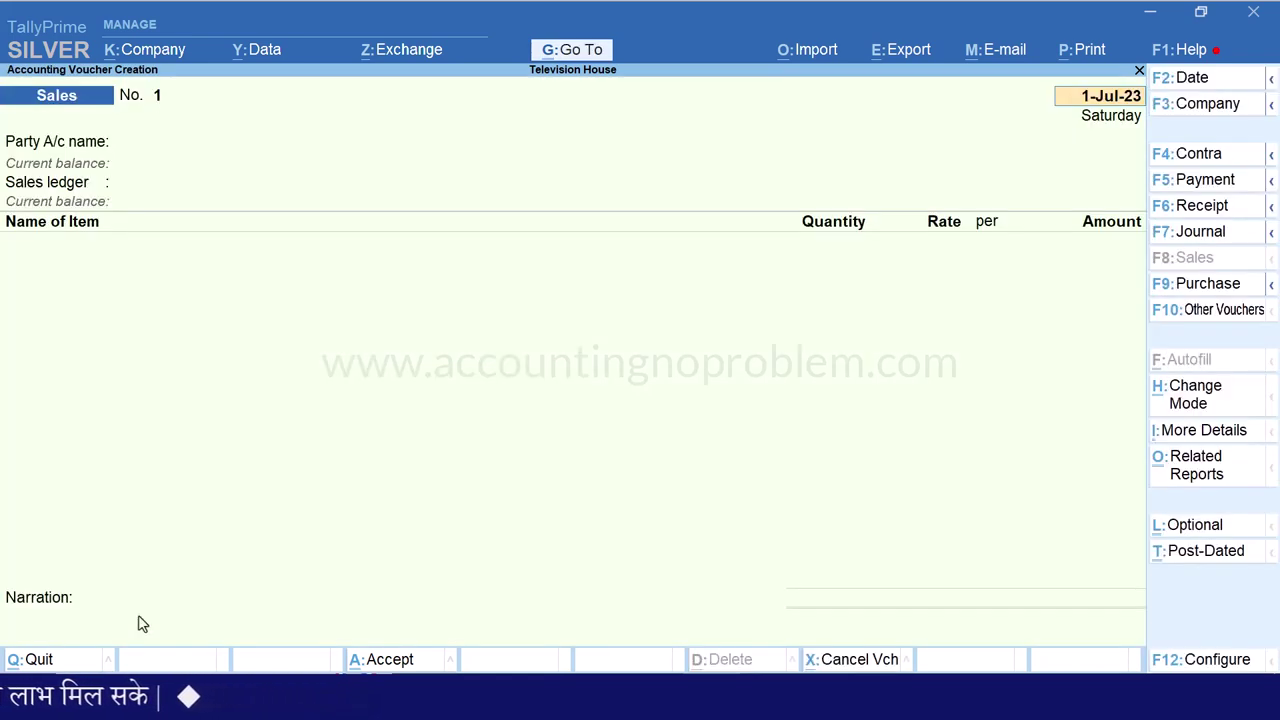
# Set the sales voucher's date to 1-Apr-23
pyautogui.press('F2')
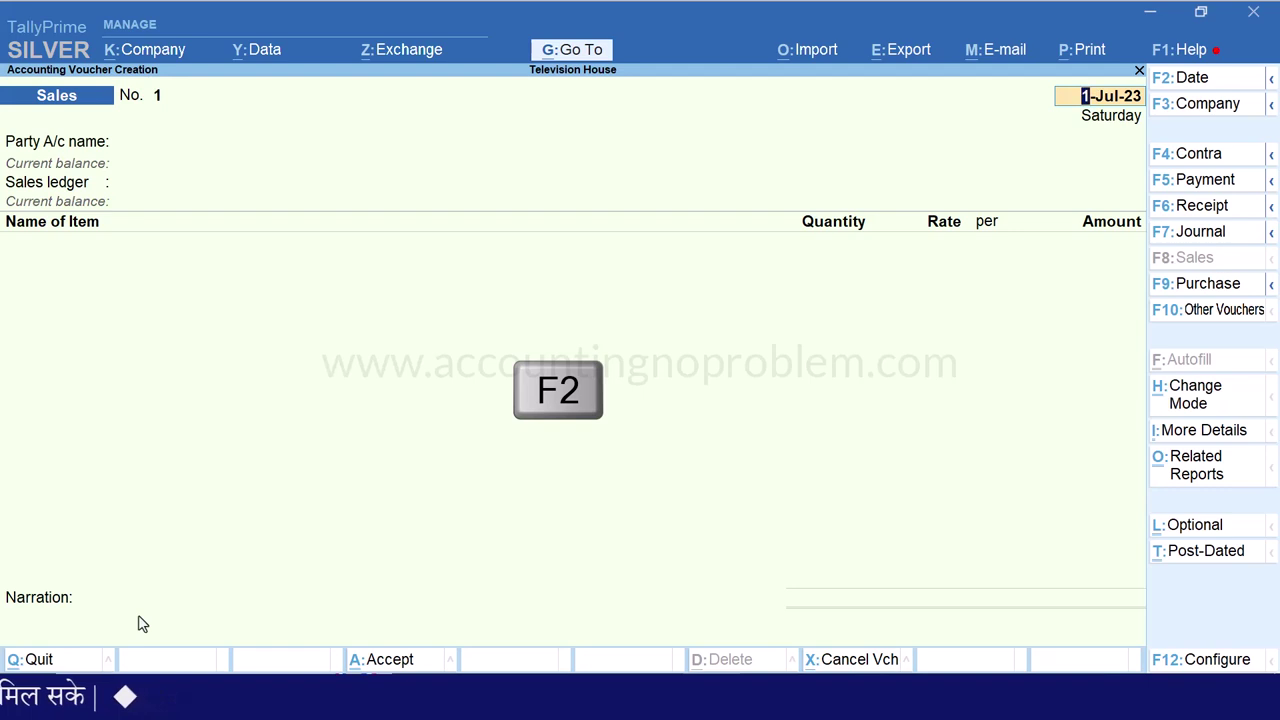
pyautogui.write('1.4')
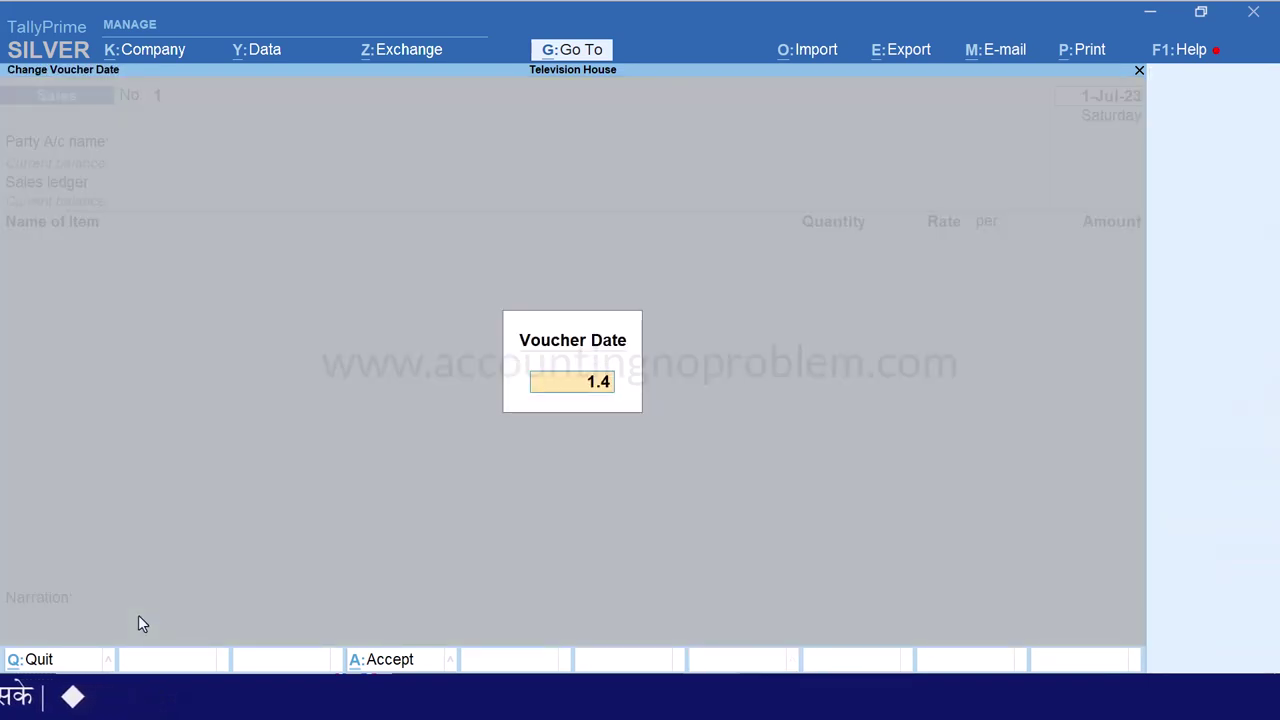
pyautogui.press('Return')
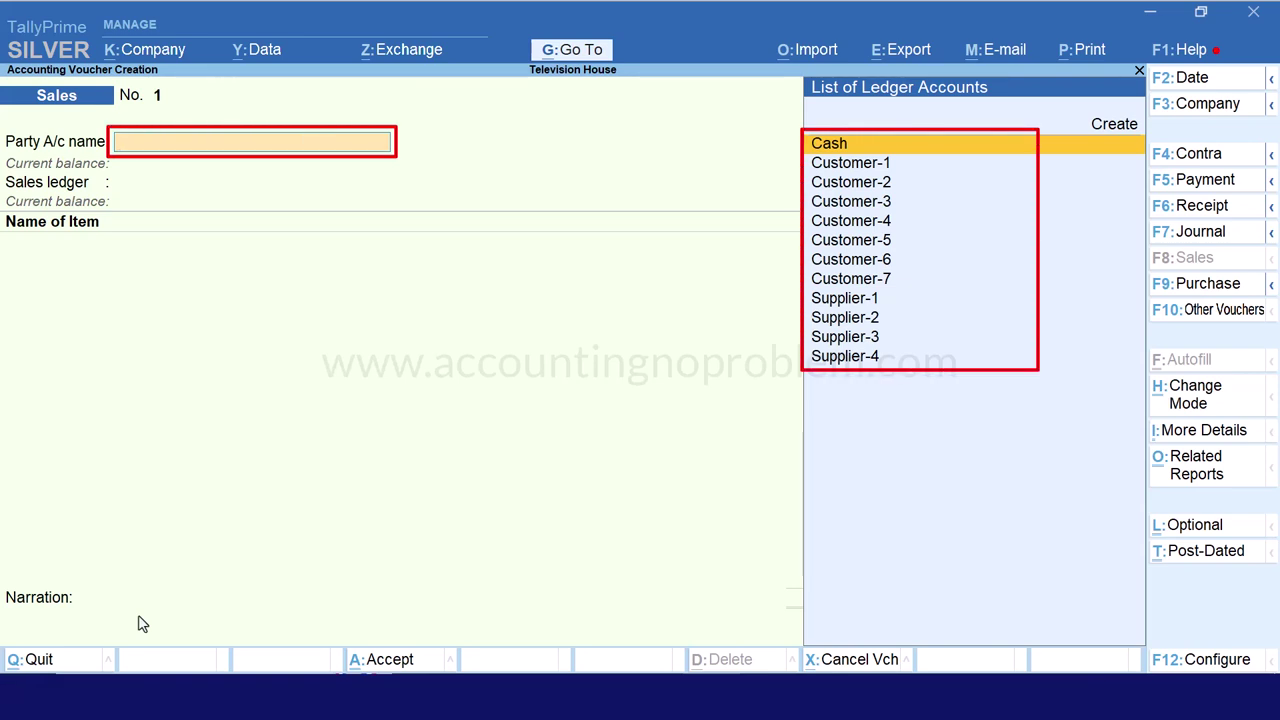
# Create a new party ledger named Deepak Traders from the sales voucher, leaving the alias empty
pyautogui.press('Up')
pyautogui.press('Return')
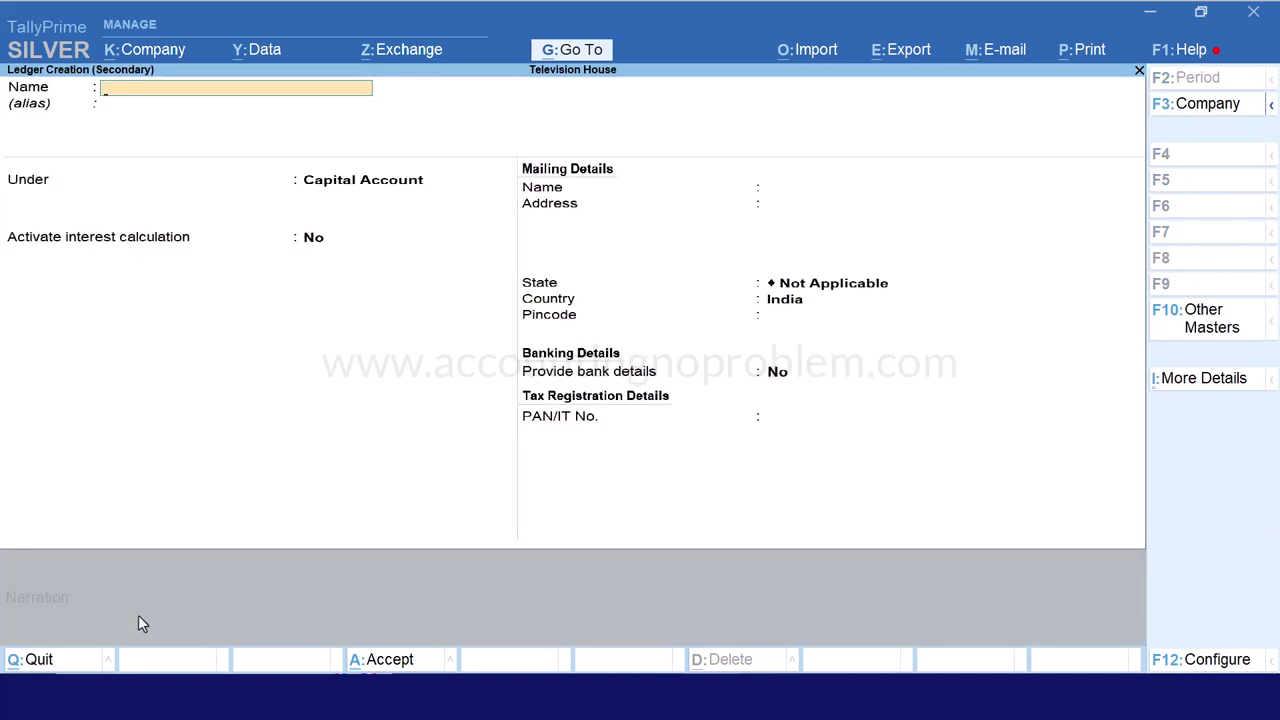
pyautogui.write('Deepak Trad')
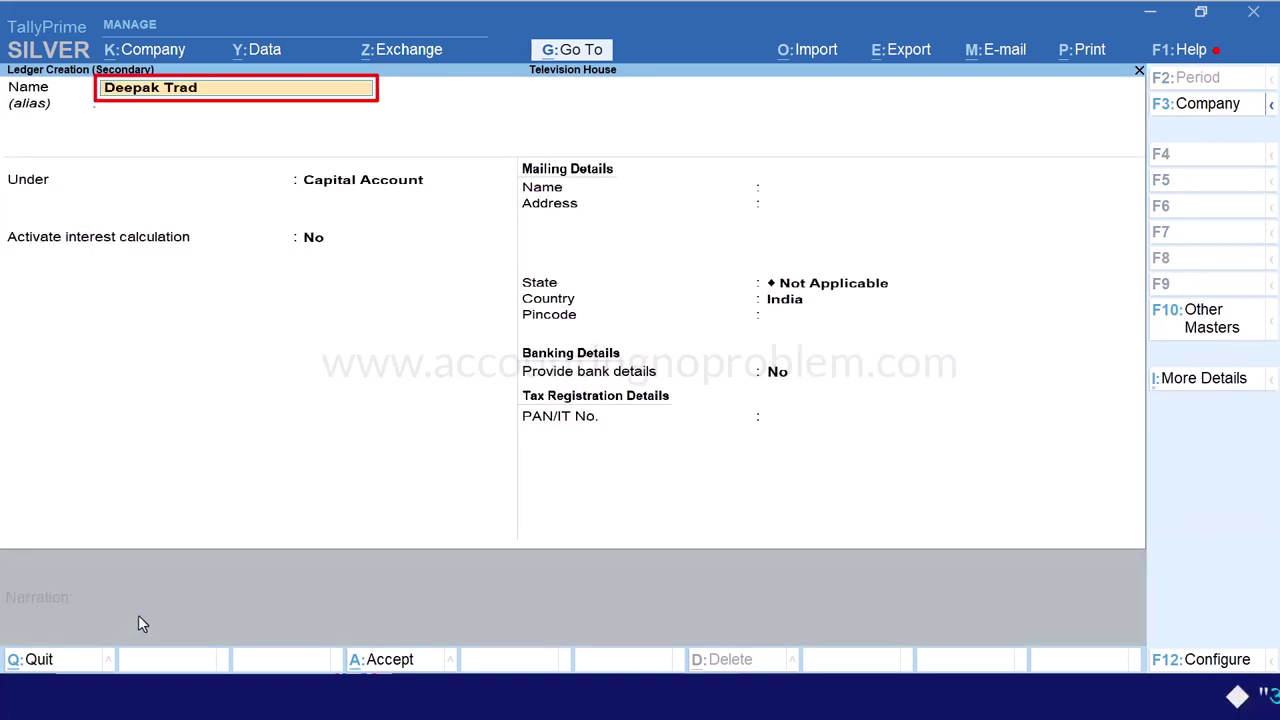
pyautogui.write('ers')
pyautogui.press('Return')
pyautogui.press('Return')
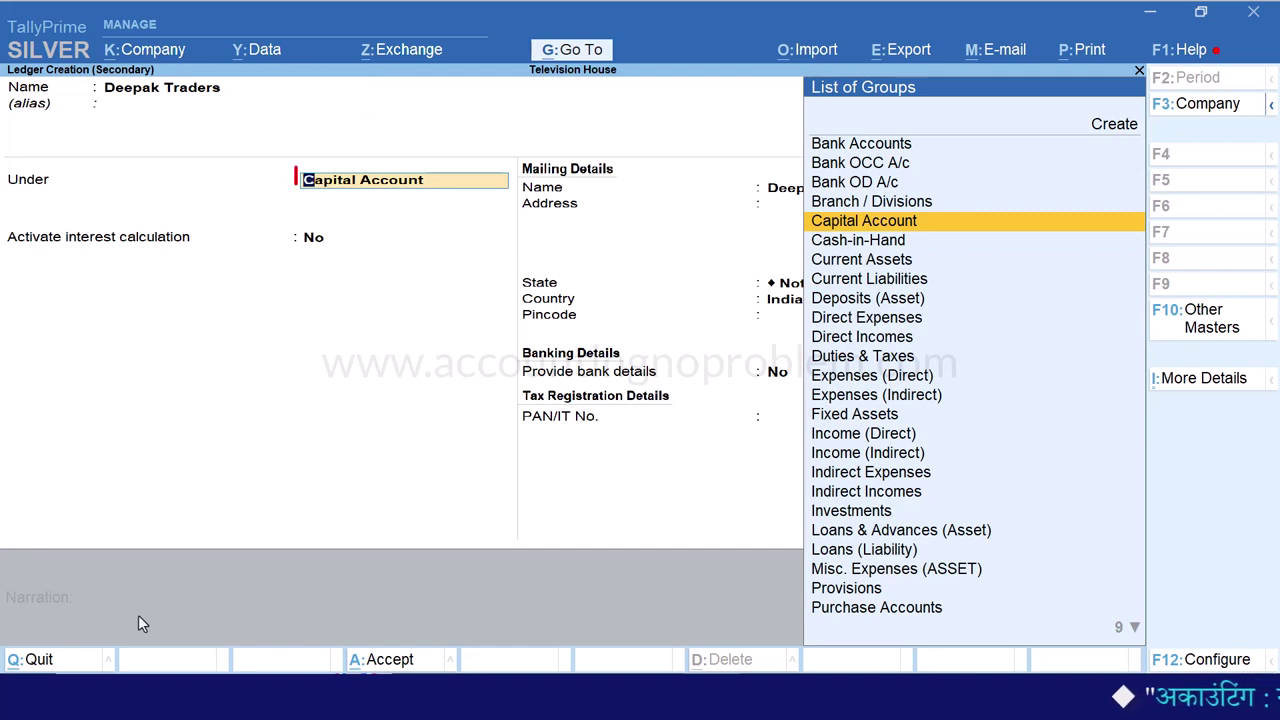
# Place the Deepak Traders ledger under the Sundry Debtors group
pyautogui.write('S')
pyautogui.press('Down')
pyautogui.press('Down')
pyautogui.press('Down')
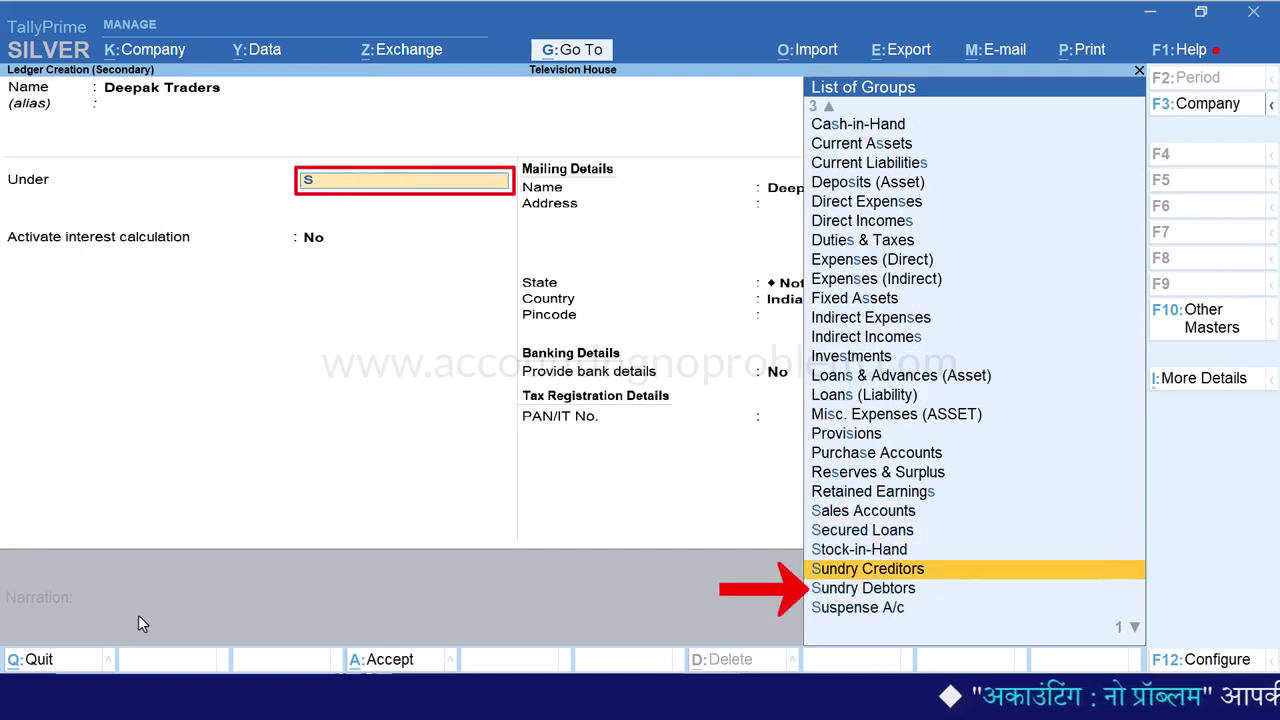
pyautogui.press('Down')
pyautogui.press('Return')
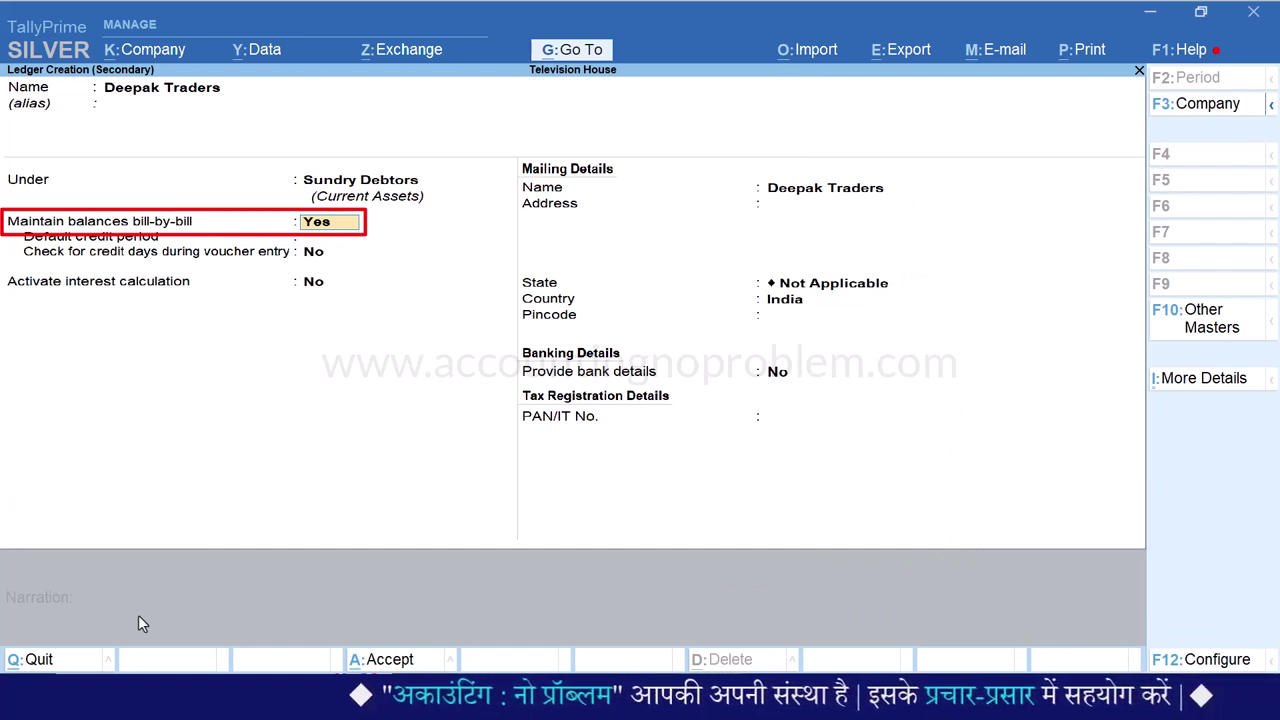
# Keep bill-by-bill balances on, activate interest calculation for the ledger, and set Calculate Interest Transaction-by-Transaction to Yes
pyautogui.press('Return')
pyautogui.press('Return')
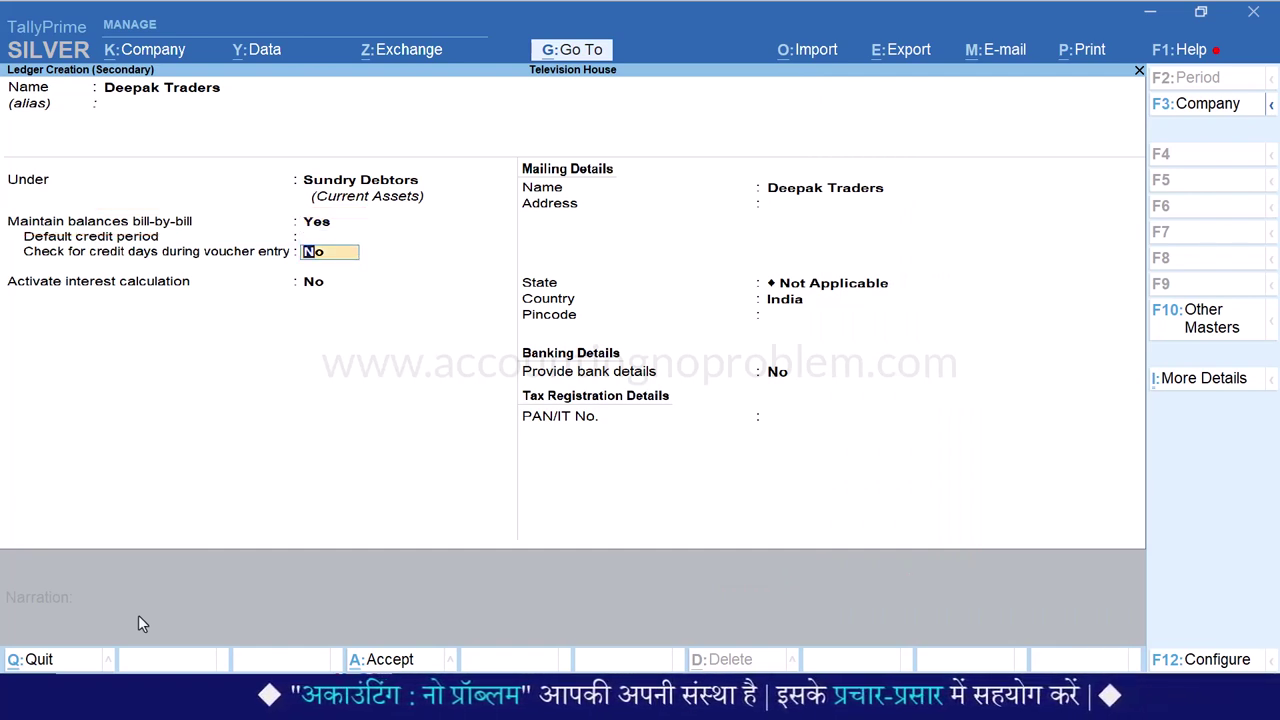
pyautogui.press('Return')
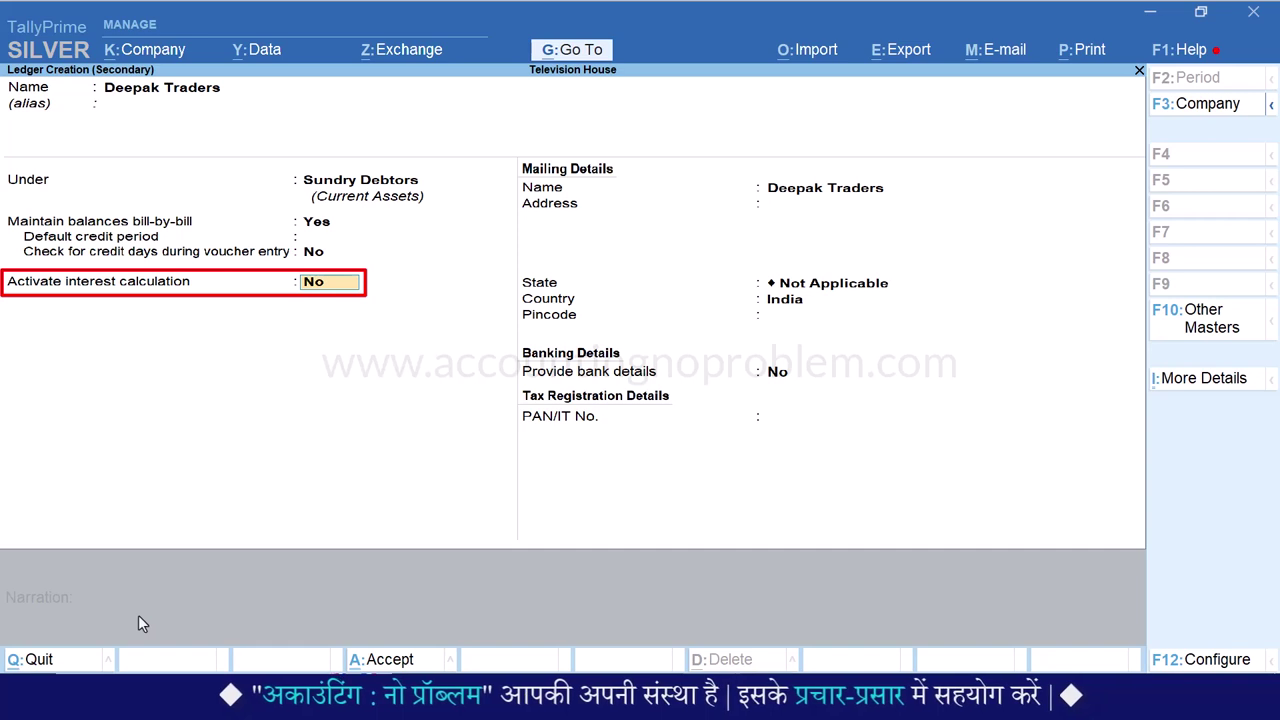
pyautogui.write('yes')
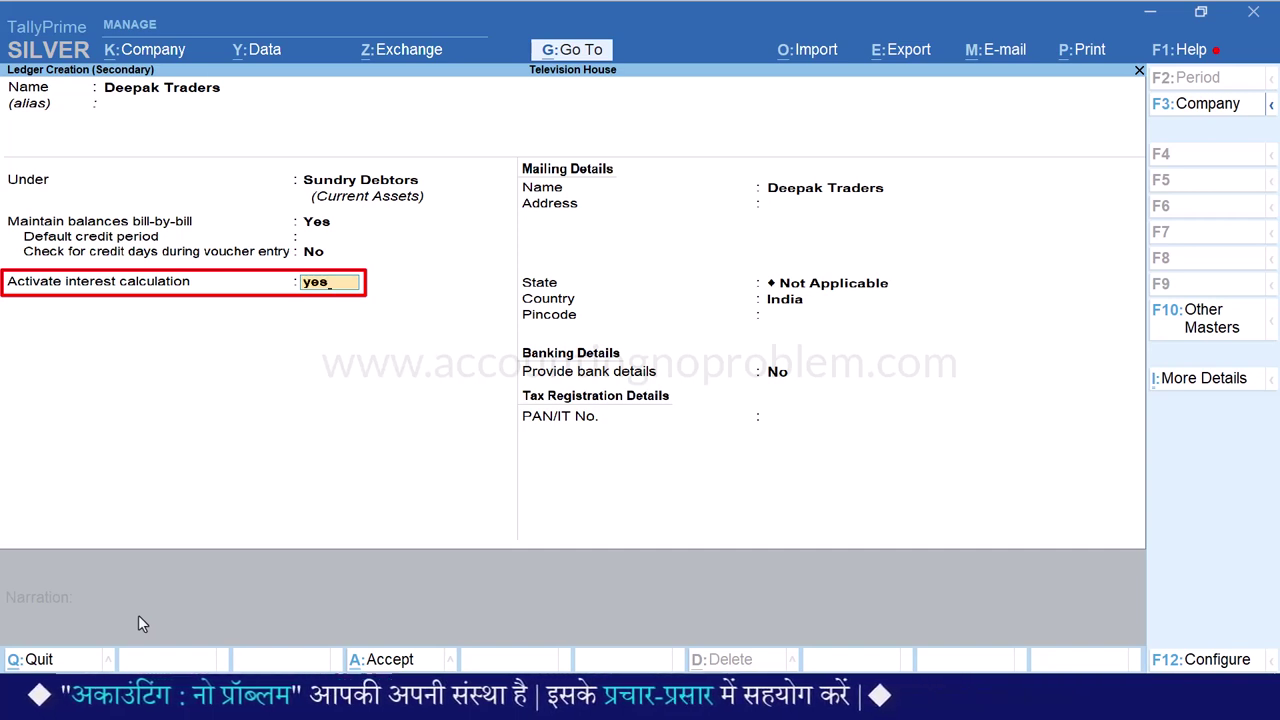
pyautogui.press('Return')
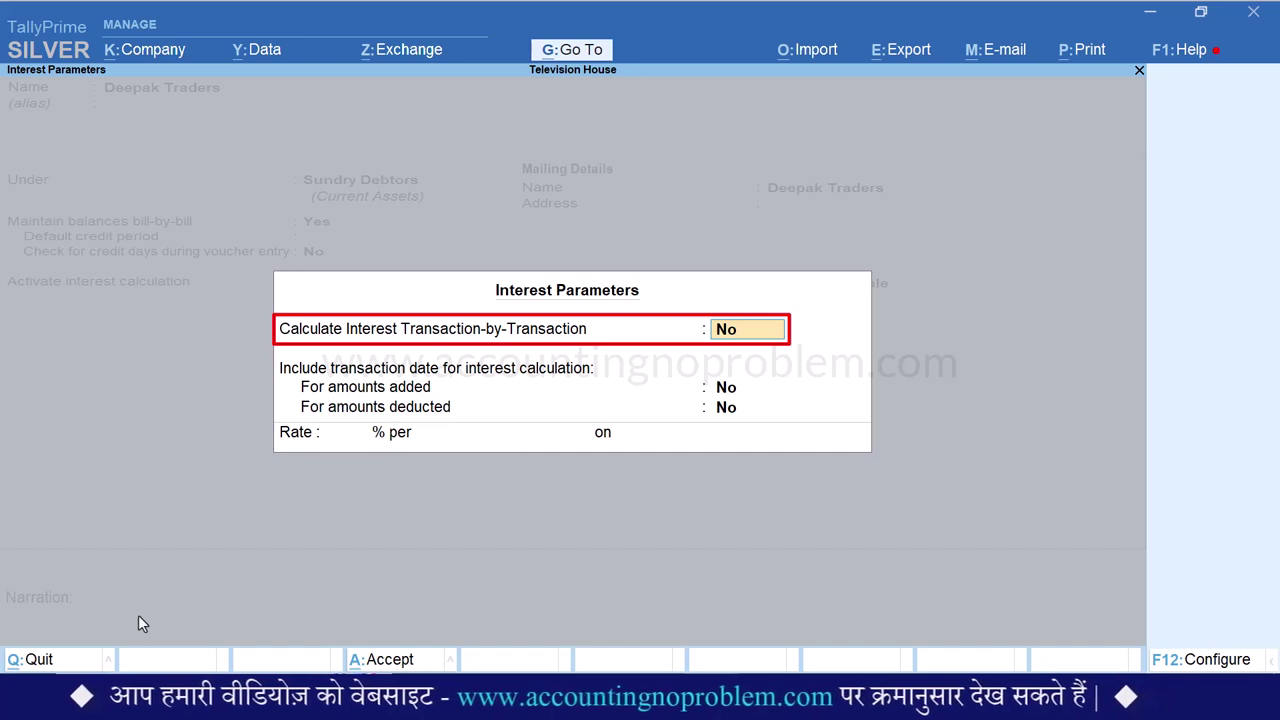
pyautogui.write('yes')
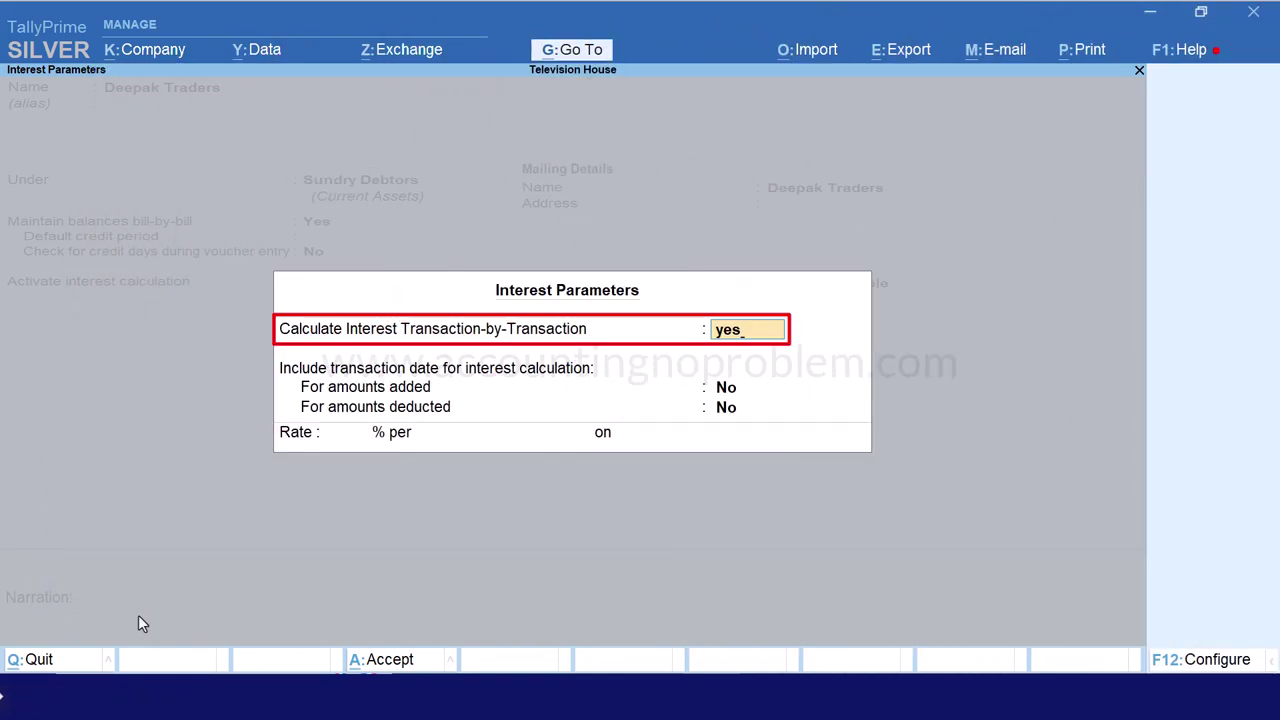
pyautogui.press('Return')
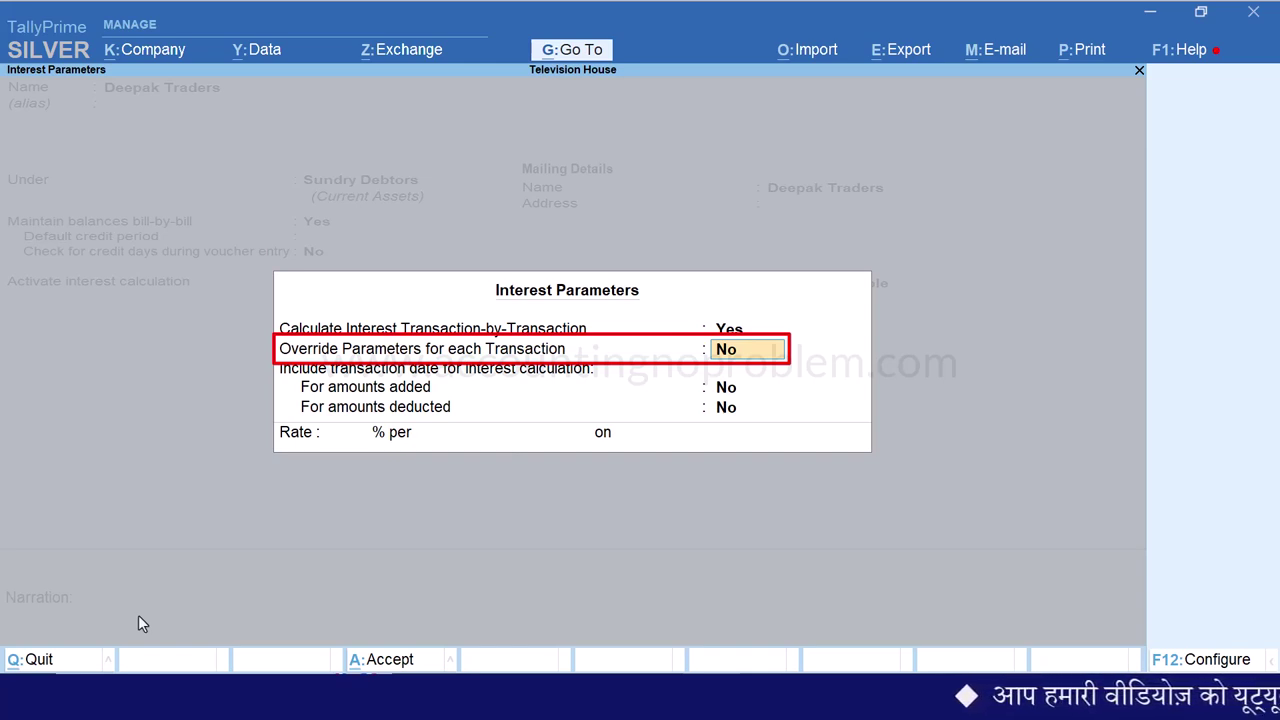
# Set the interest rate to 1% per Calendar Month on Debit Balances Only, keeping the other interest parameters at No, and save the ledger
pyautogui.press('Return')
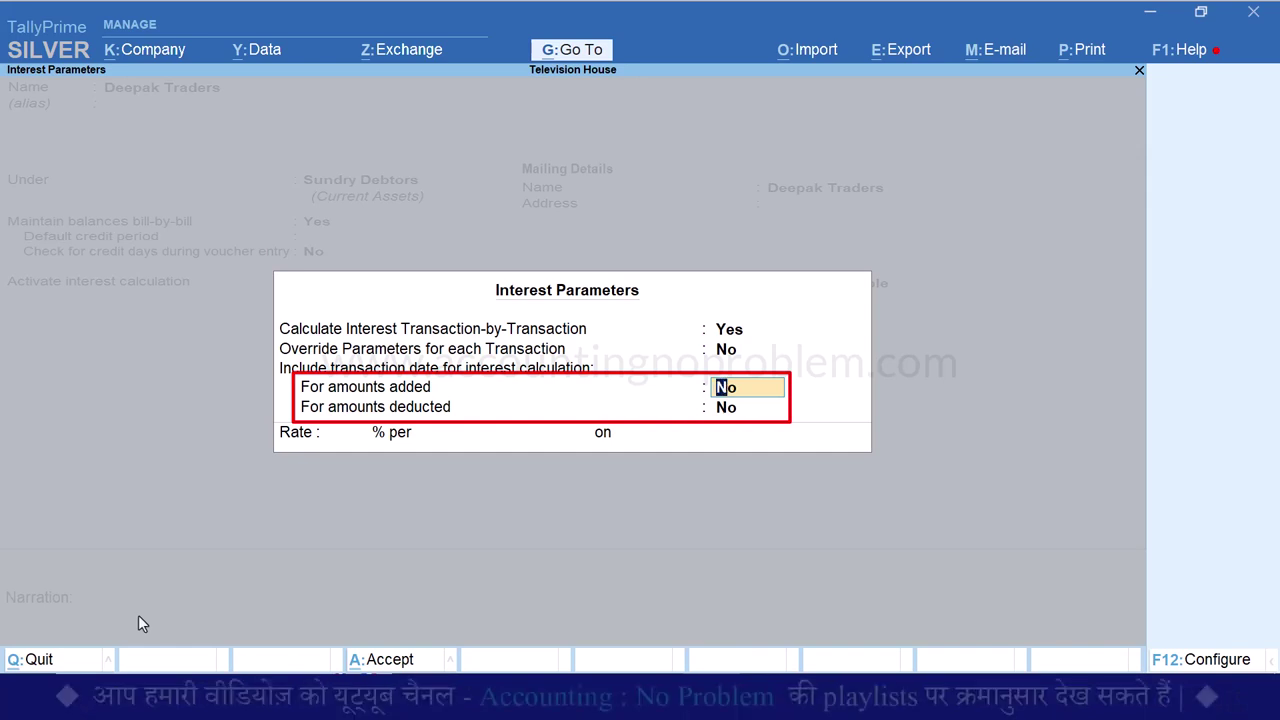
pyautogui.press('Return')
pyautogui.press('Return')
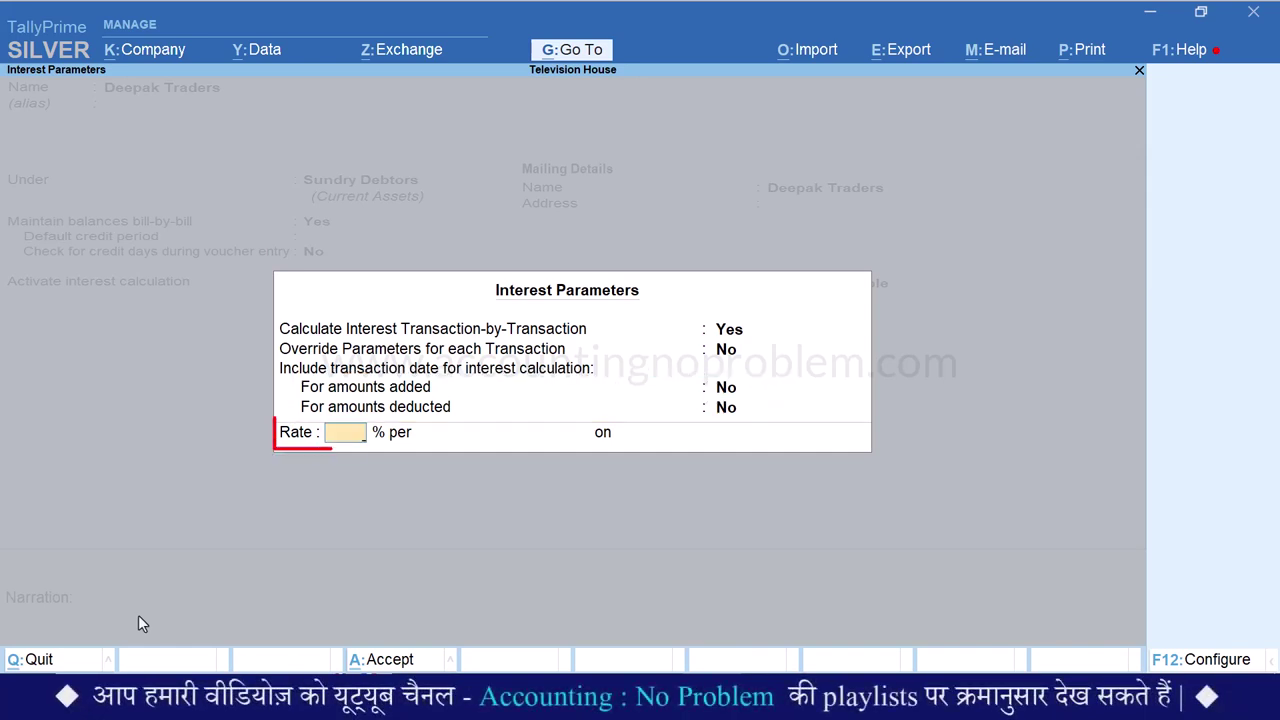
pyautogui.write('1')
pyautogui.press('Return')
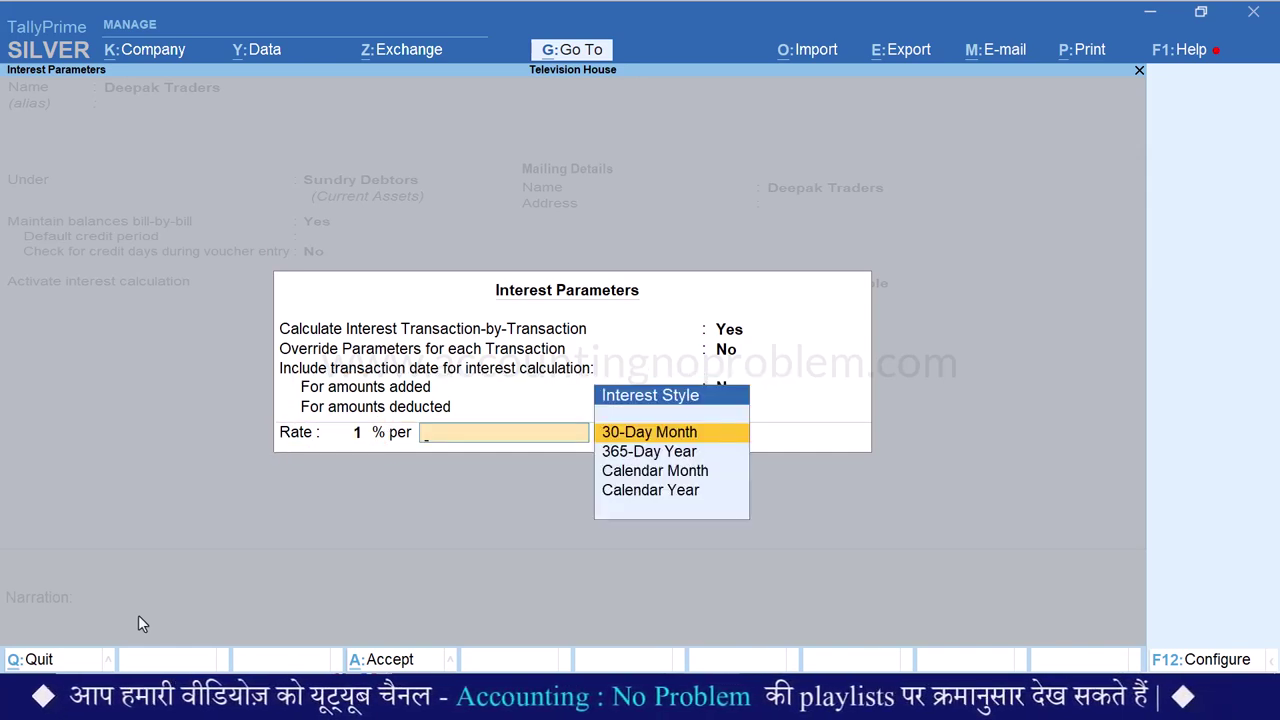
pyautogui.press('Down')
pyautogui.press('Down')
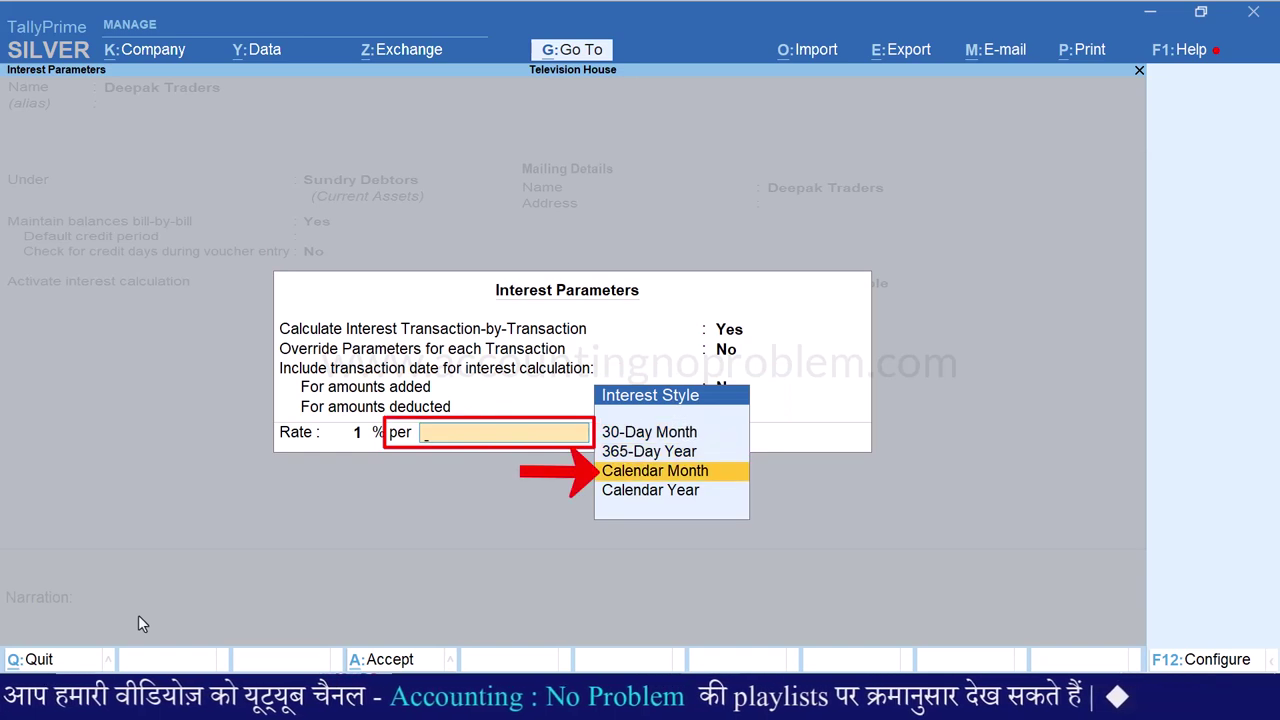
pyautogui.press('Return')
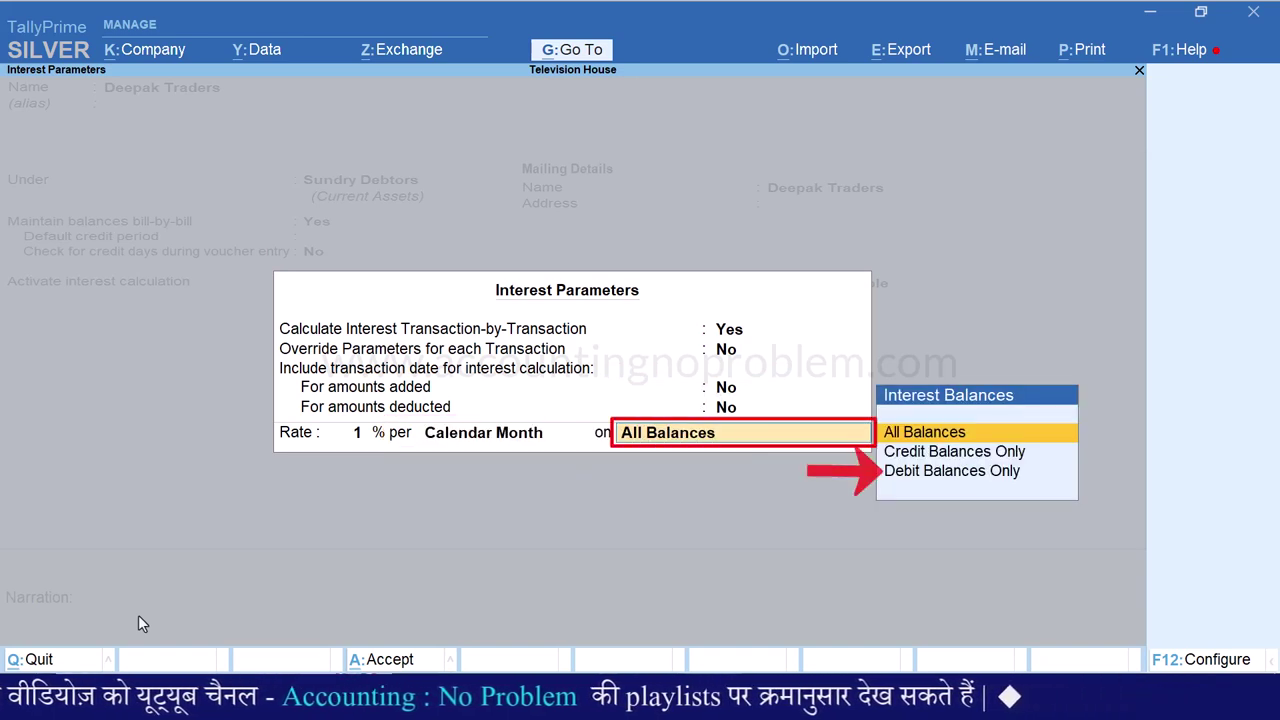
pyautogui.press('Down')
pyautogui.press('Down')
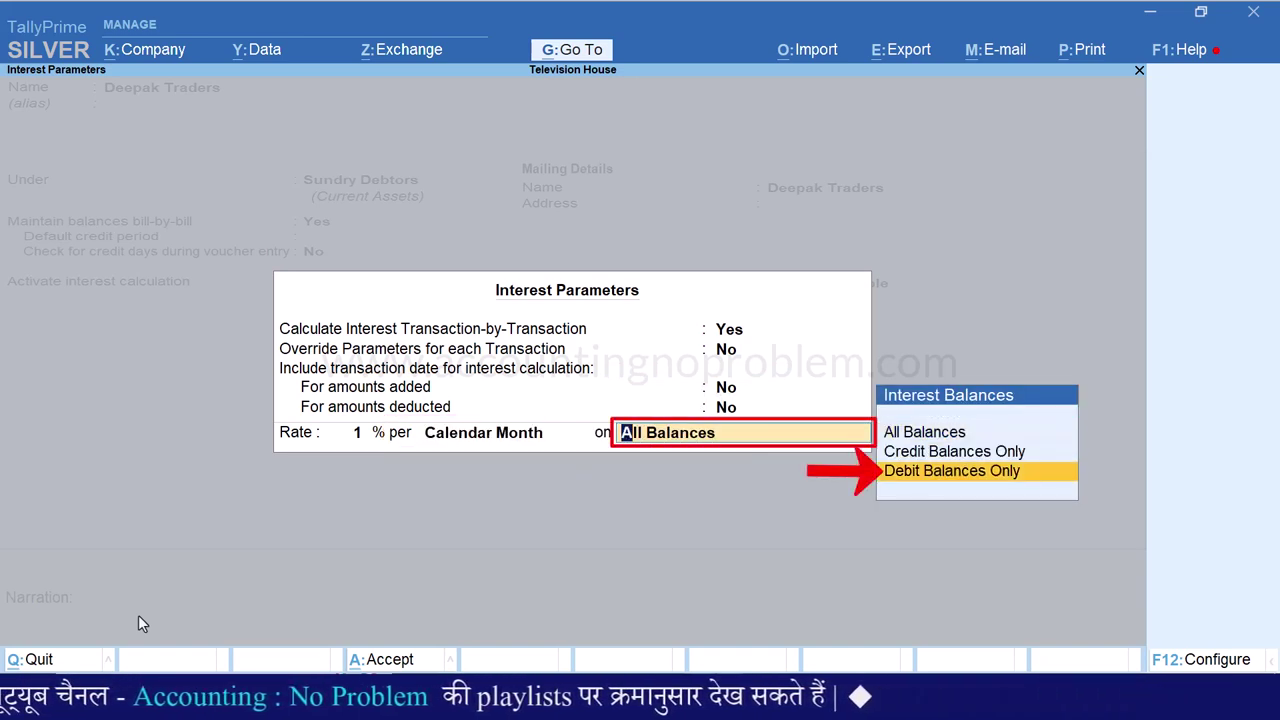
pyautogui.press('Return')
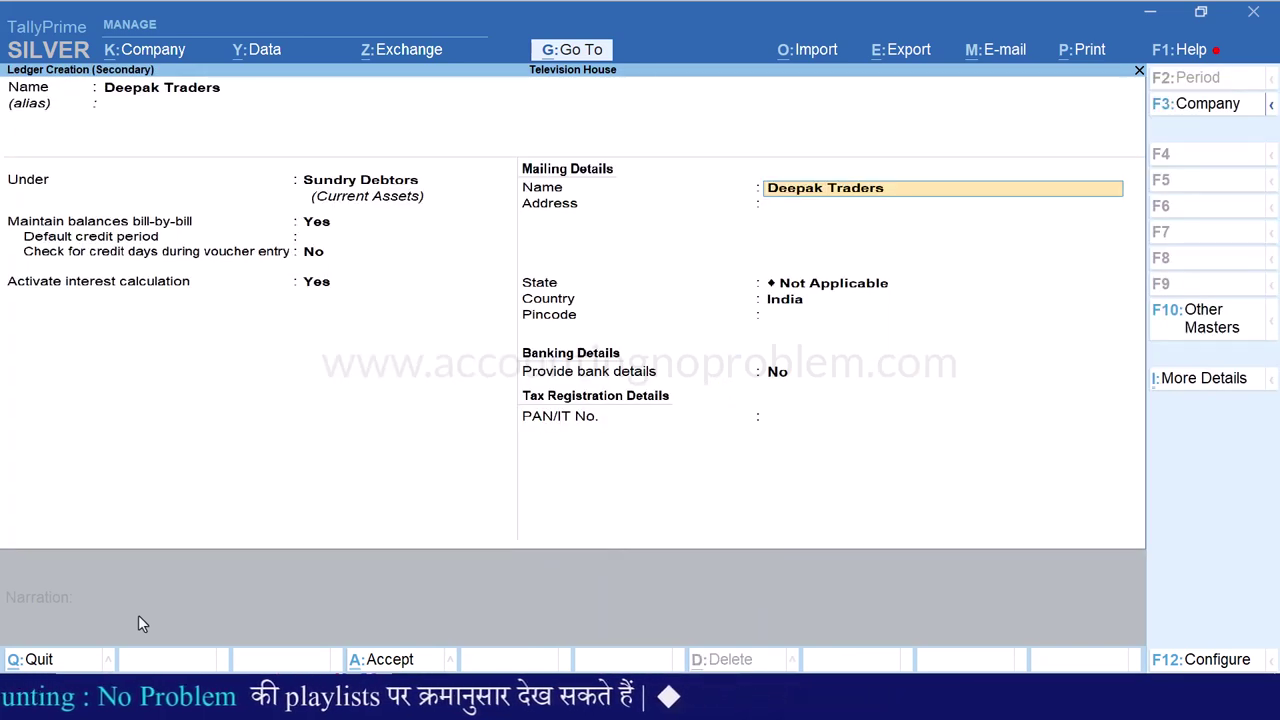
pyautogui.hotkey('ctrl', 'a')
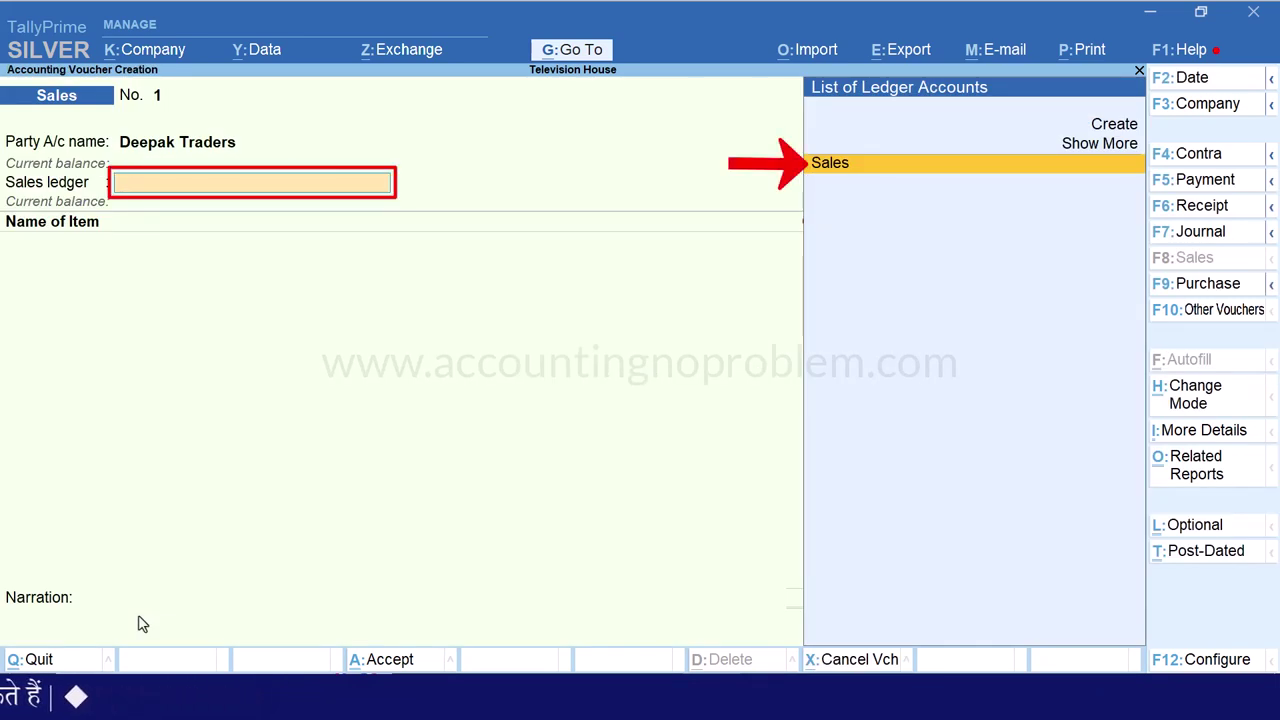
# Choose the Sales ledger, enter 4 Nos of BPL TV 20" at a rate of 25,000, and proceed to the bill-wise details
pyautogui.press('Return')
pyautogui.press('Down')
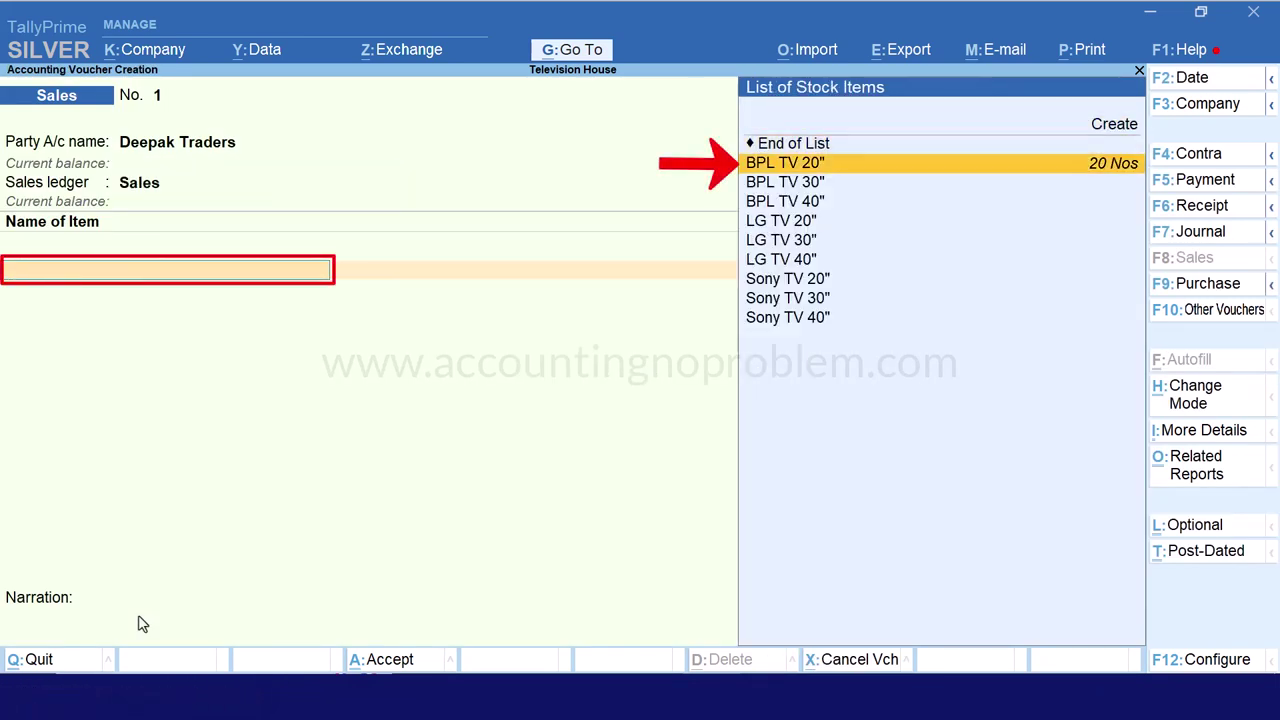
pyautogui.press('Return')
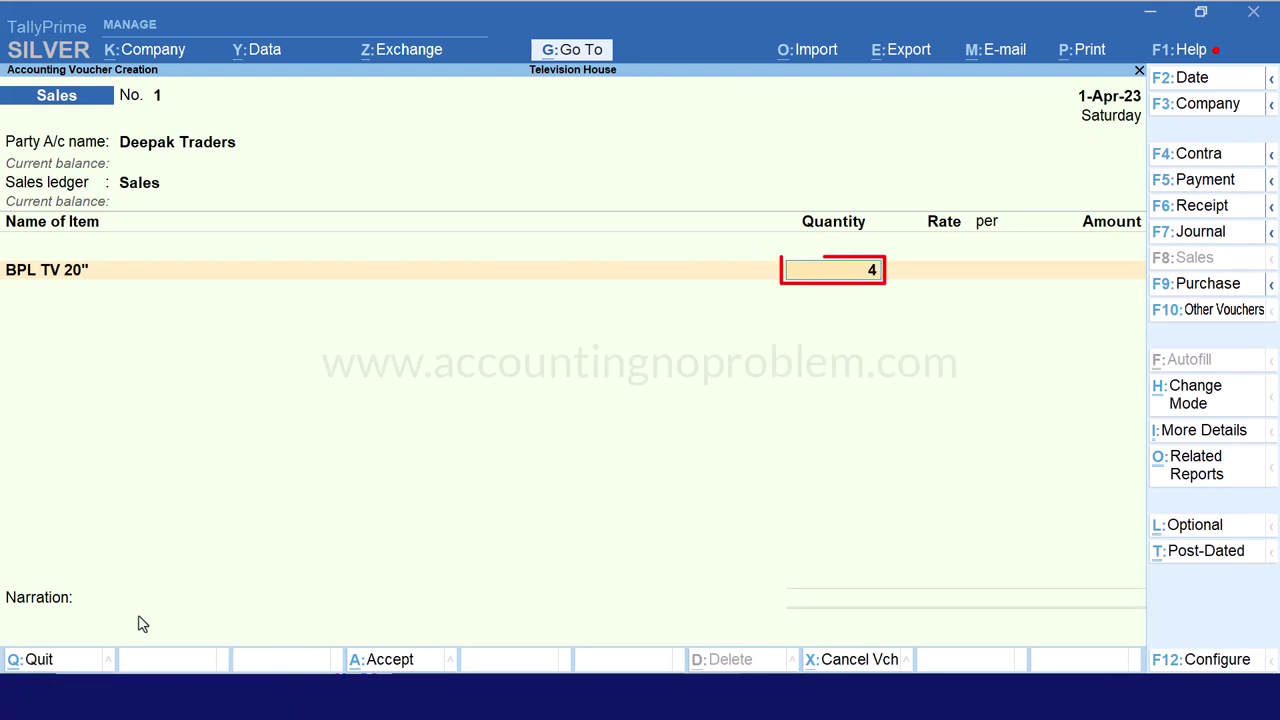
pyautogui.press('Return')
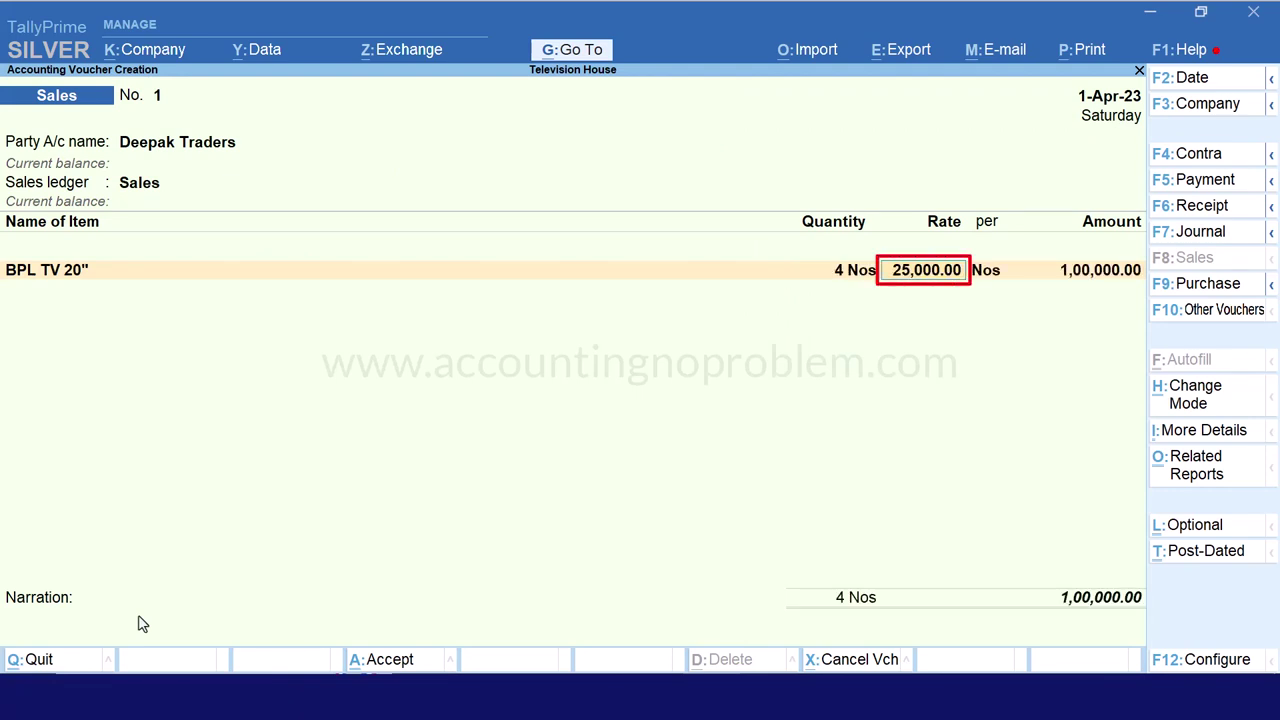
pyautogui.press('Return')
pyautogui.press('Return')
pyautogui.press('Return')
pyautogui.press('Return')
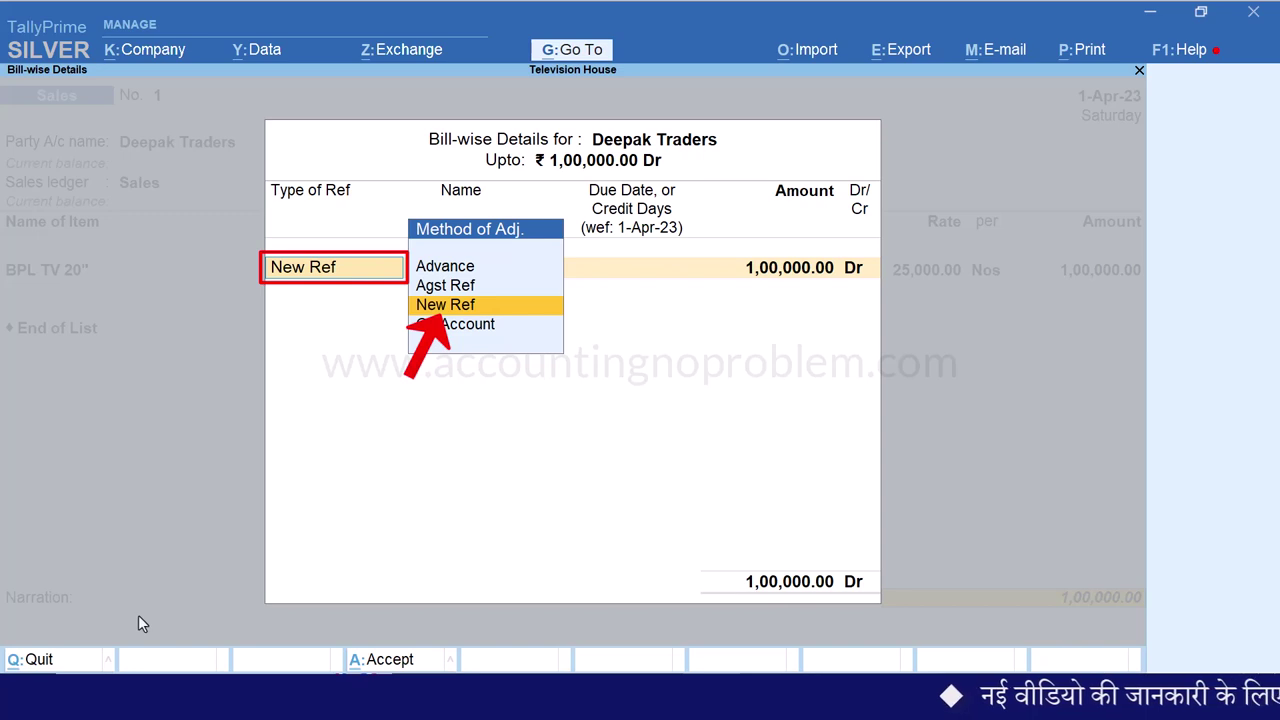
# Allocate the full 1,00,000 Dr to New Ref 1 without credit days, leave the narration blank, and save the sales voucher
pyautogui.press('Return')
pyautogui.press('Return')
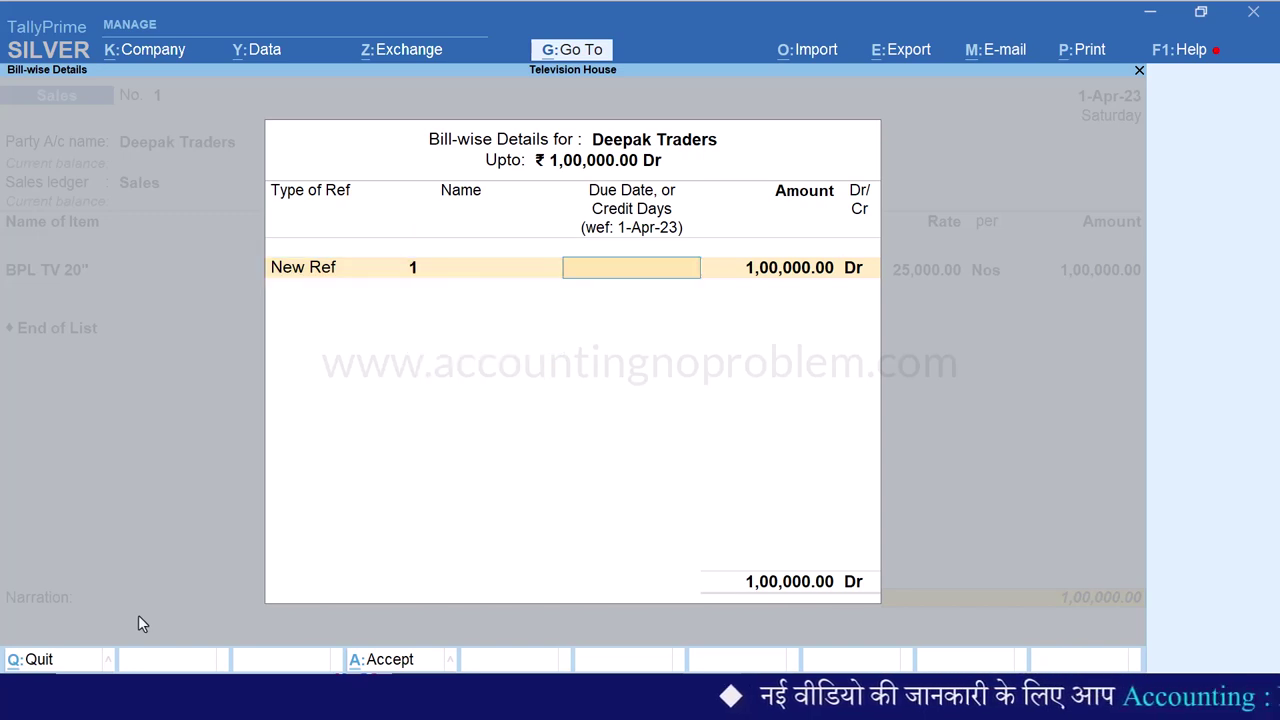
pyautogui.press('Return')
pyautogui.press('Return')
pyautogui.press('Return')
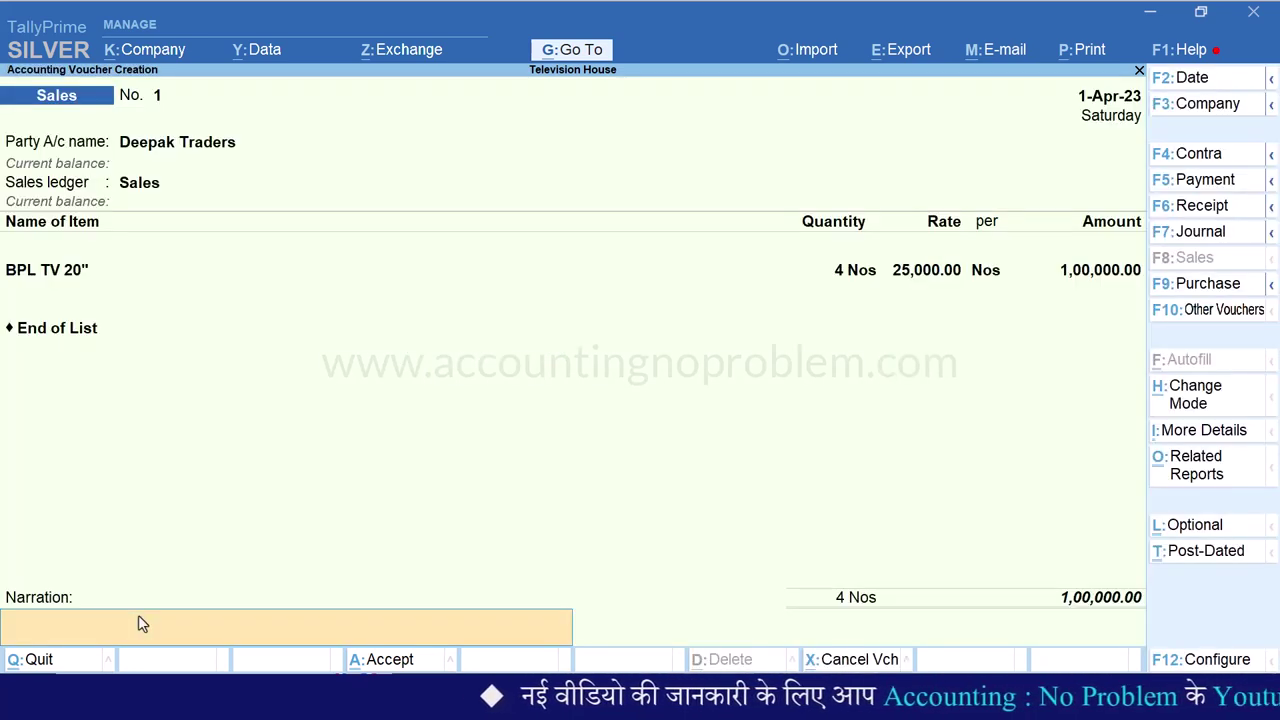
pyautogui.press('Return')
pyautogui.press('Return')
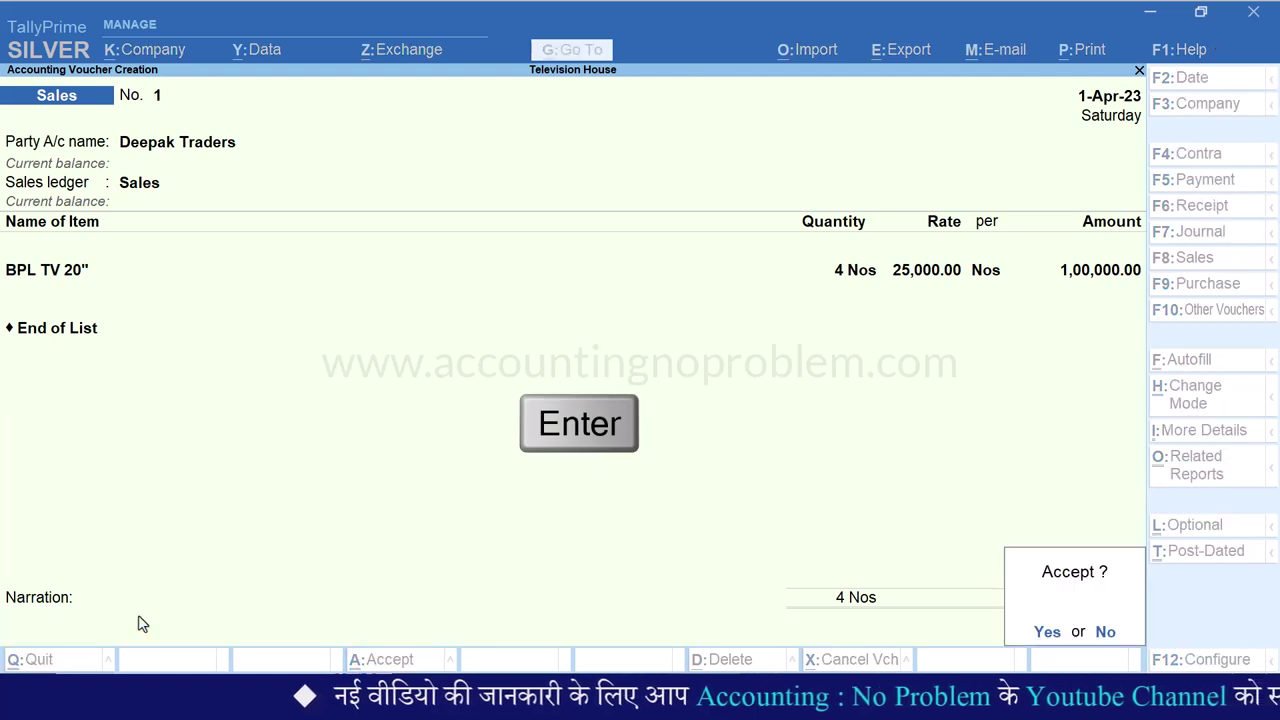
pyautogui.press('Return')
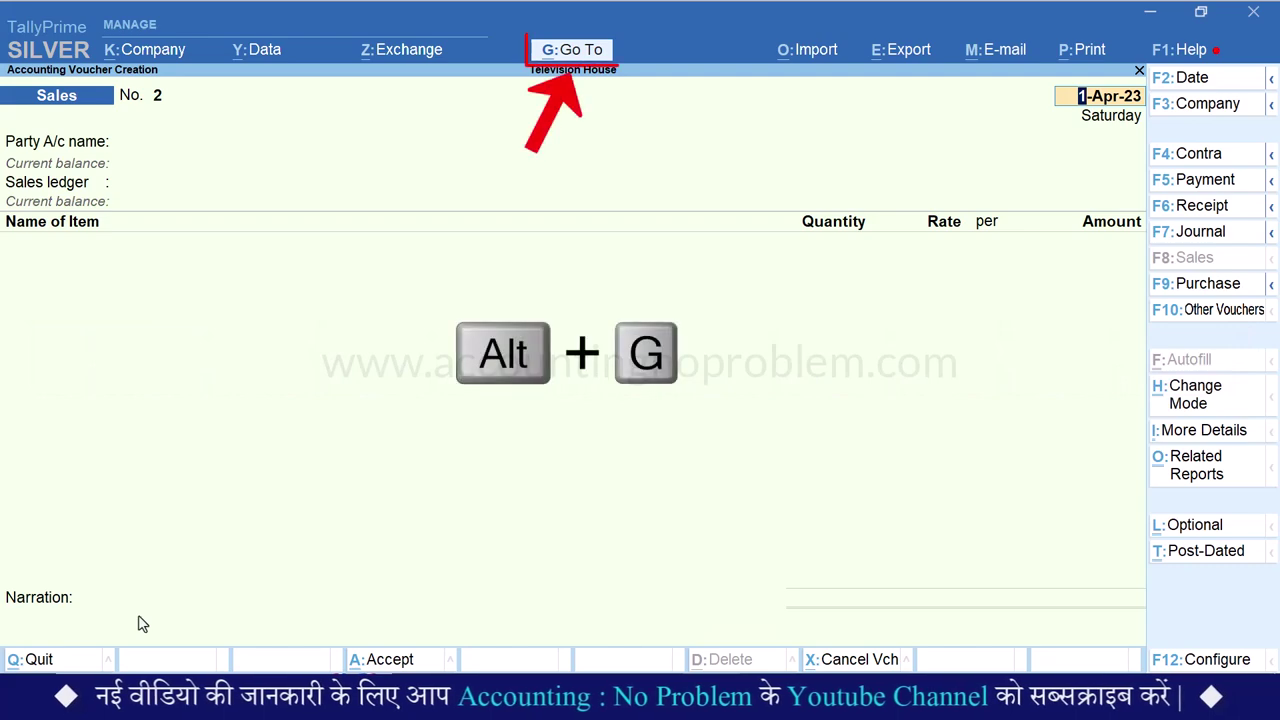
# Find the Ledger Interest Calculation report and open it for the Deepak Traders ledger
pyautogui.hotkey('alt', 'g')
pyautogui.write('Interest')
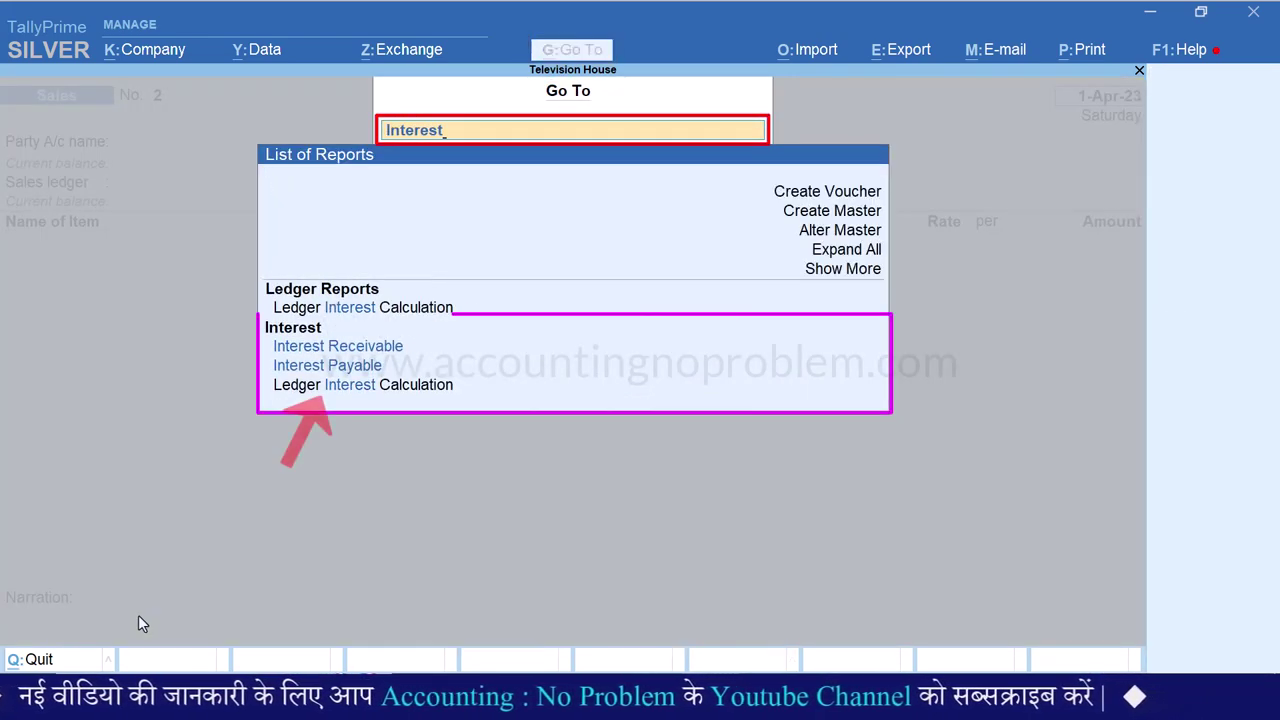
pyautogui.press('Down')
pyautogui.press('Down')
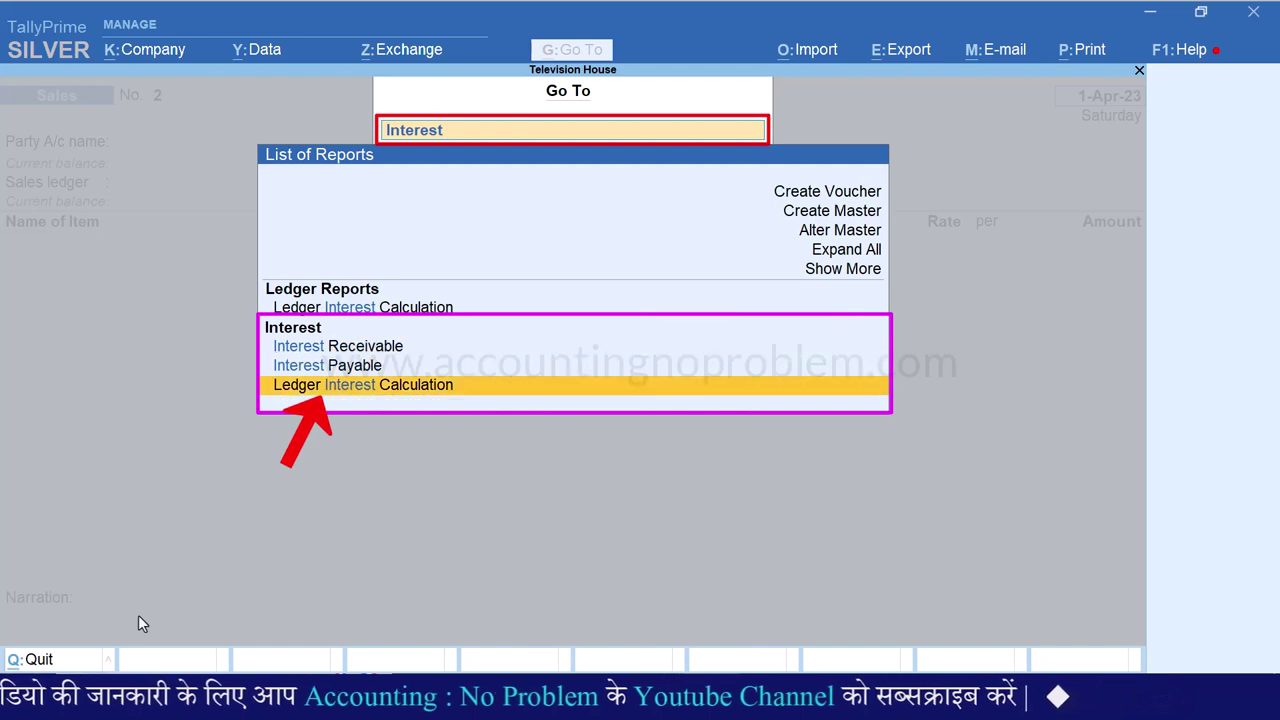
pyautogui.press('Return')
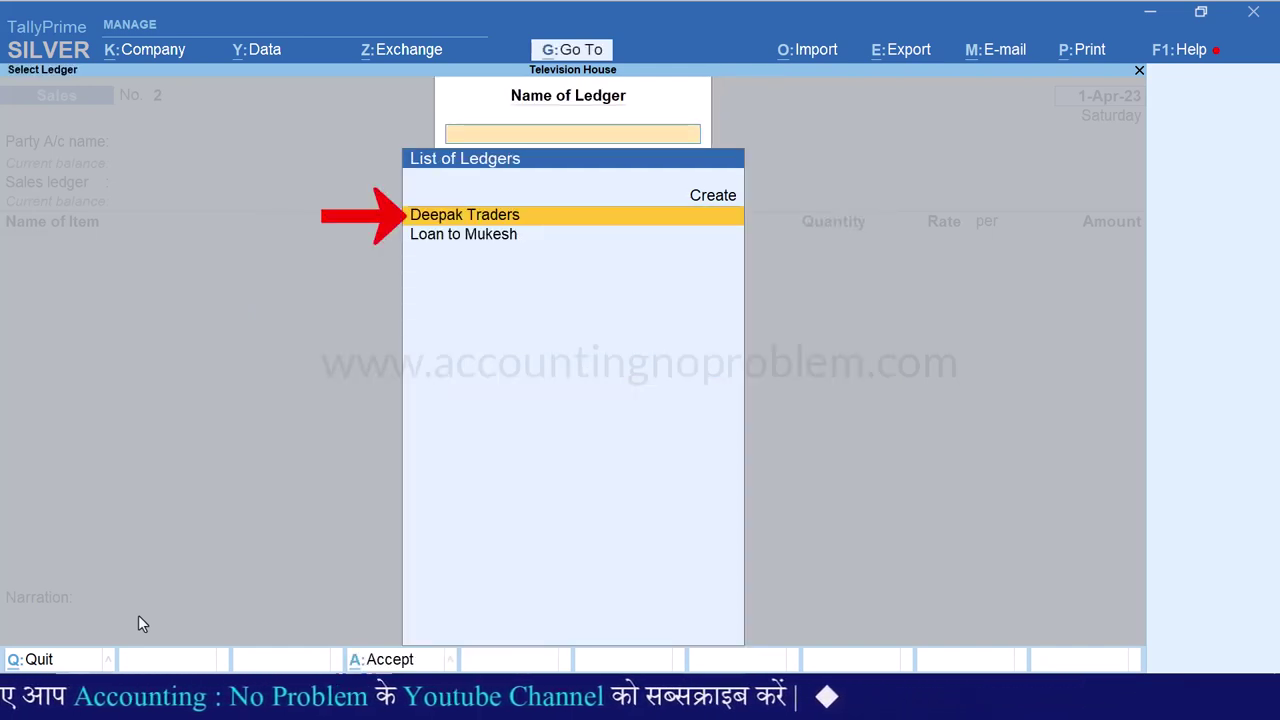
pyautogui.press('Return')
# Set the interest report's period to 1-Apr-23 to 1-May-23 and expand it to the detailed interest breakdown
pyautogui.press('F2')
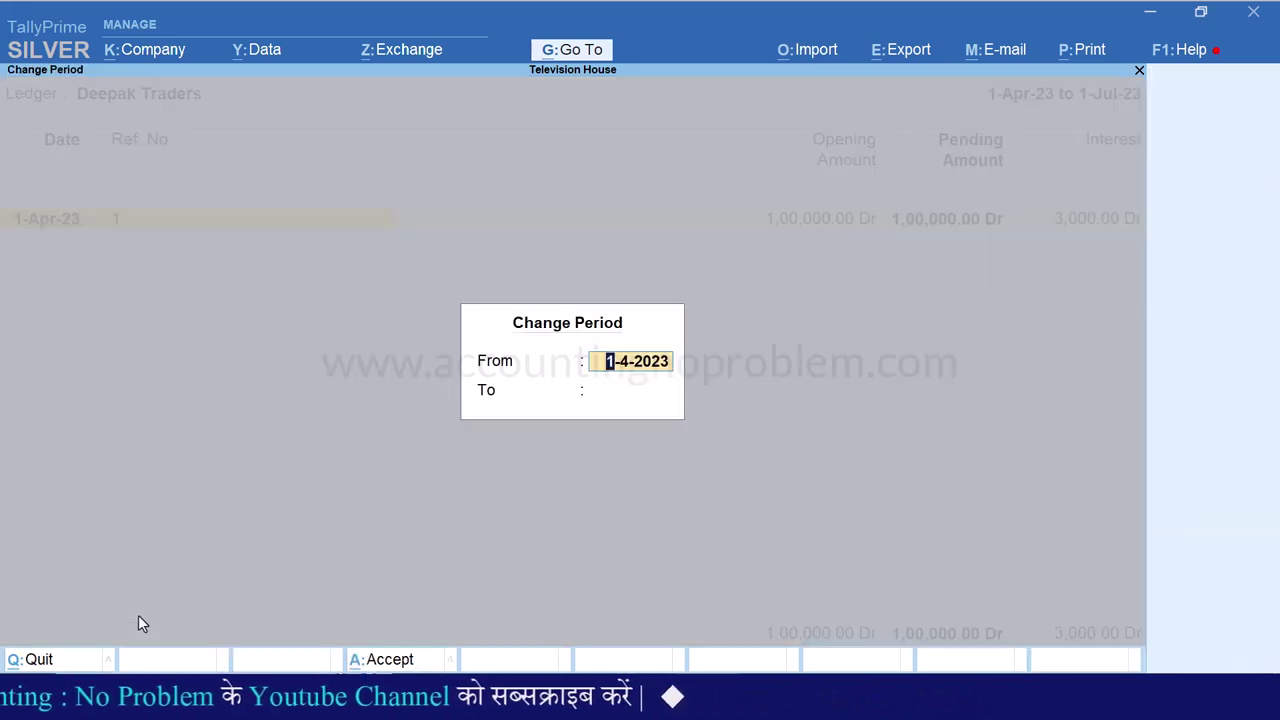
pyautogui.press('Return')
pyautogui.write('1.5')
pyautogui.press('Return')
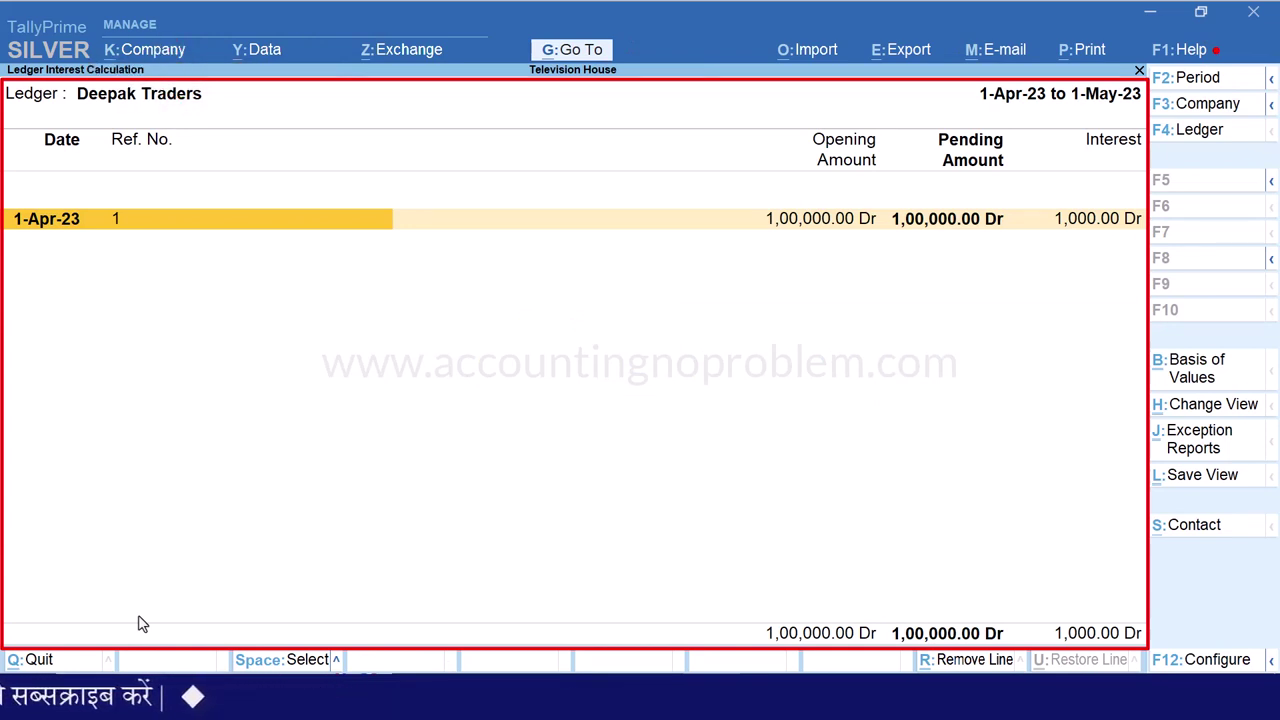
pyautogui.hotkey('alt', 'F5')
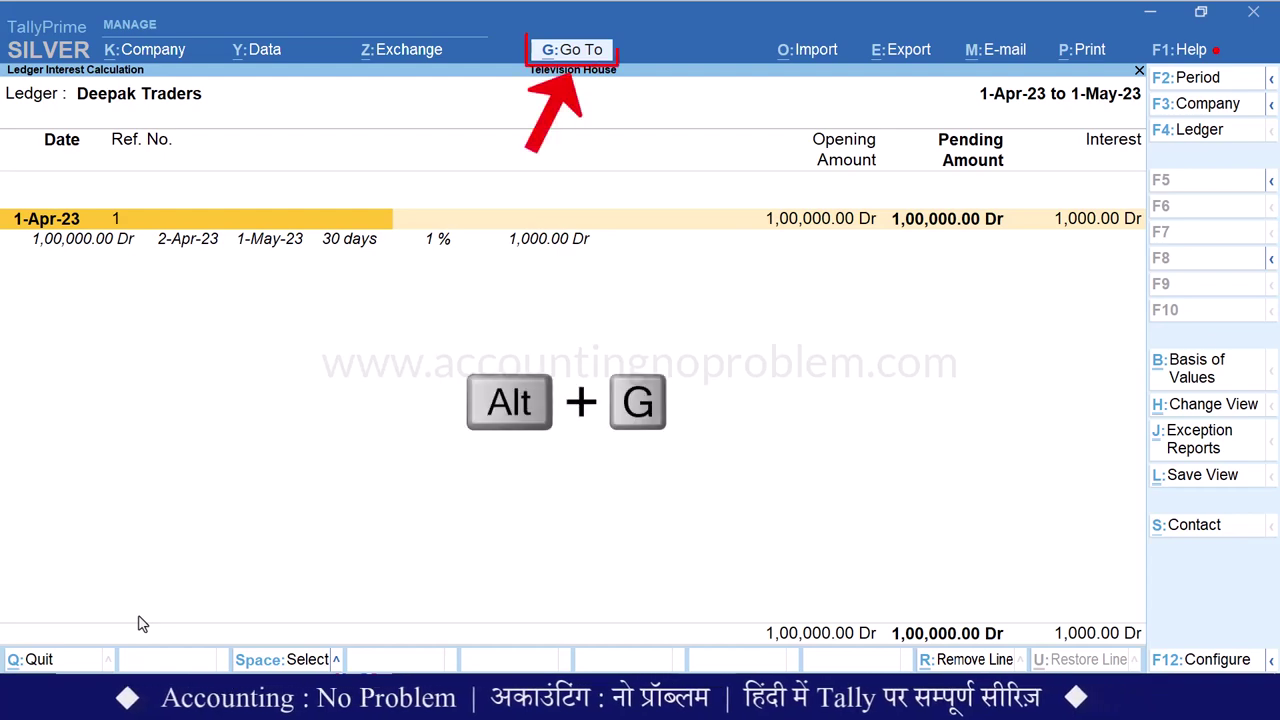
# Start a new journal voucher and set its date to 1-May-23
pyautogui.hotkey('alt', 'g')
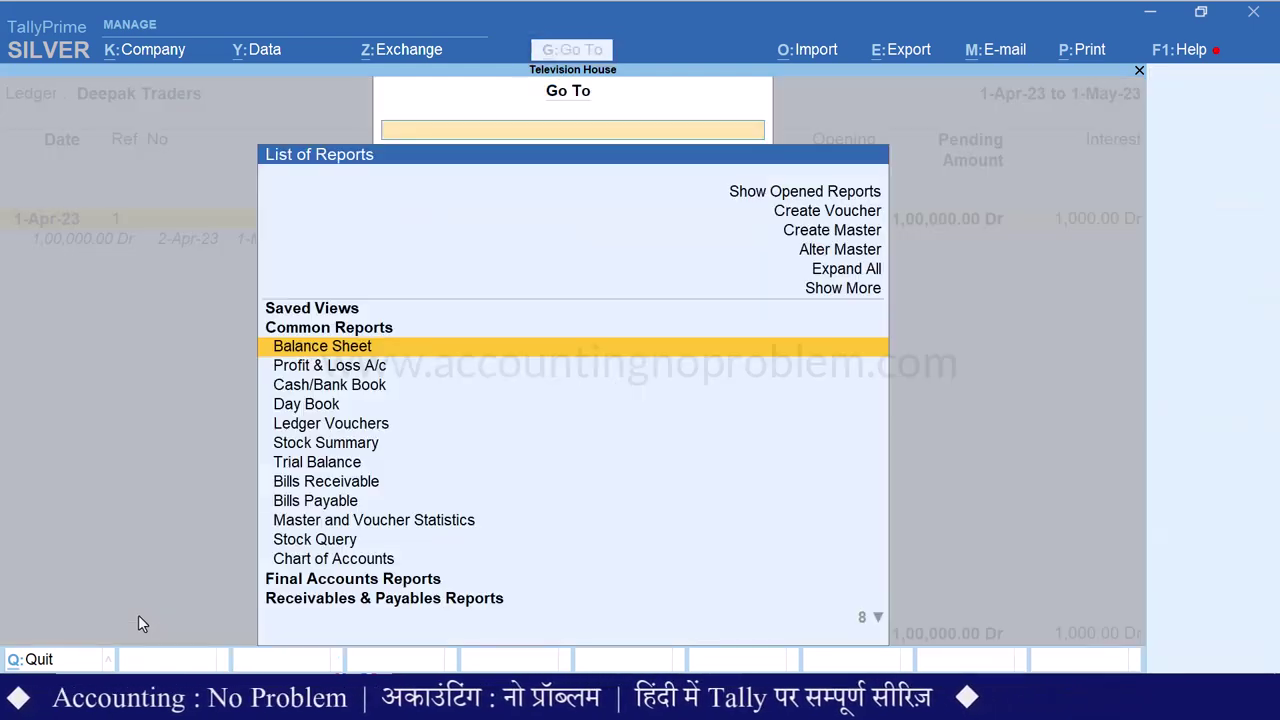
pyautogui.press('Up')
pyautogui.press('Up')
pyautogui.press('Up')
pyautogui.press('Up')
pyautogui.press('Up')
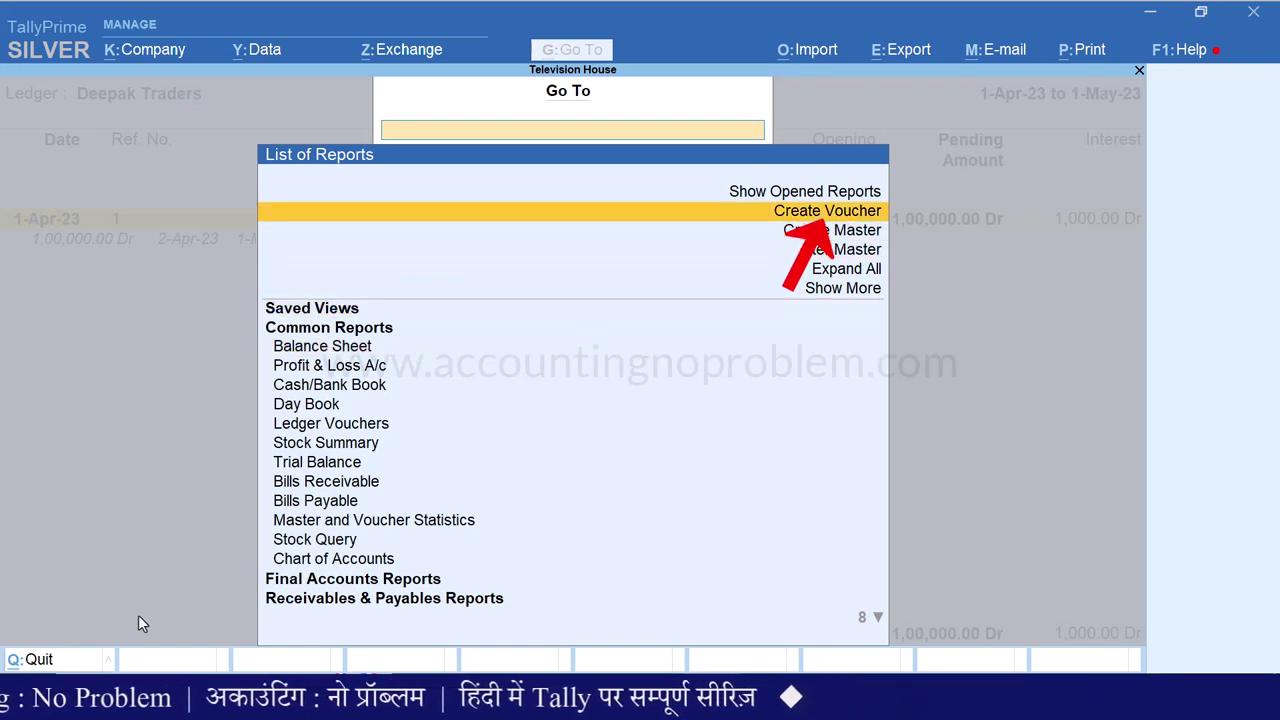
pyautogui.press('Return')
pyautogui.press('F7')
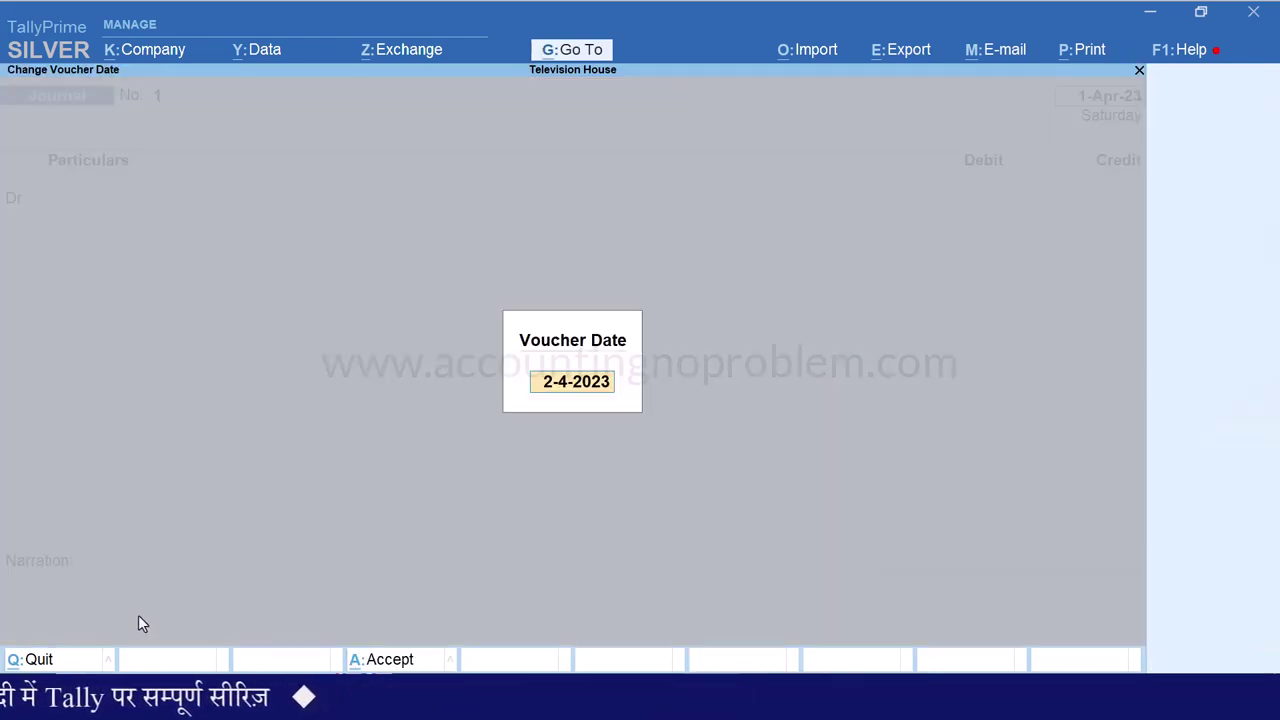
pyautogui.press('F2')
pyautogui.write('1.5')
pyautogui.press('Return')
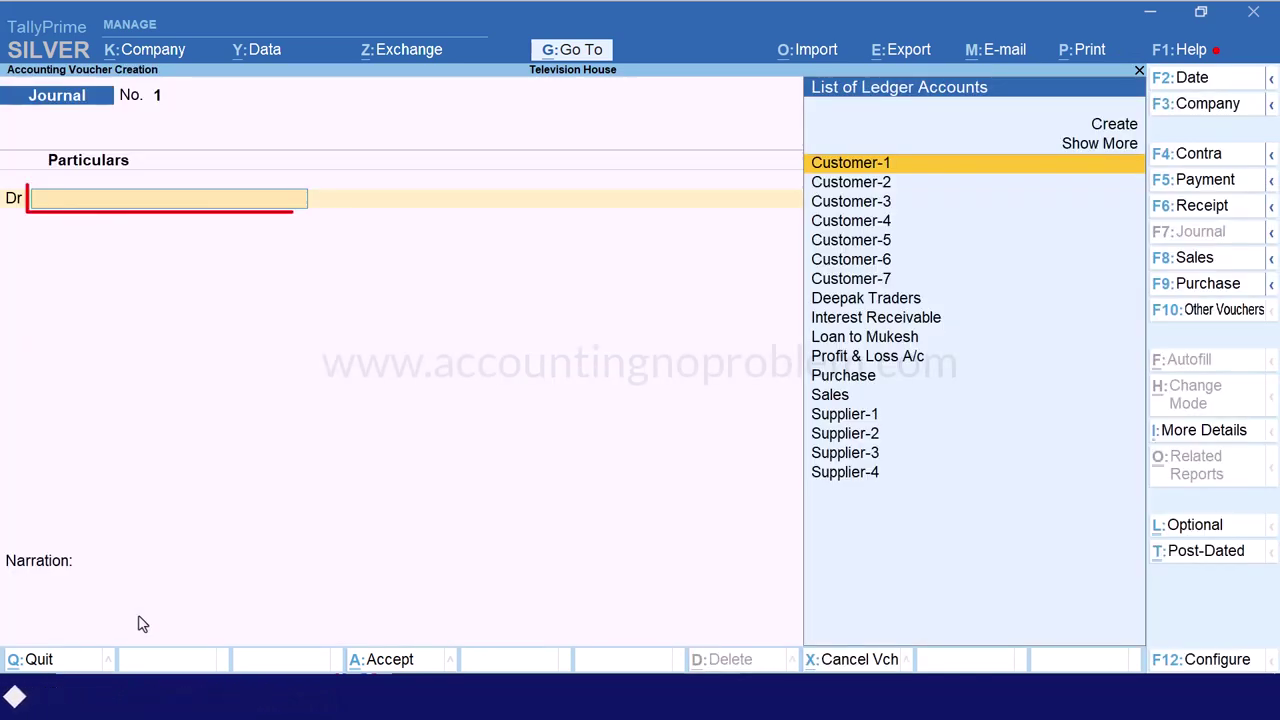
# Debit the Deepak Traders ledger with 1,000 and proceed to its bill-wise details
pyautogui.write('Dee')
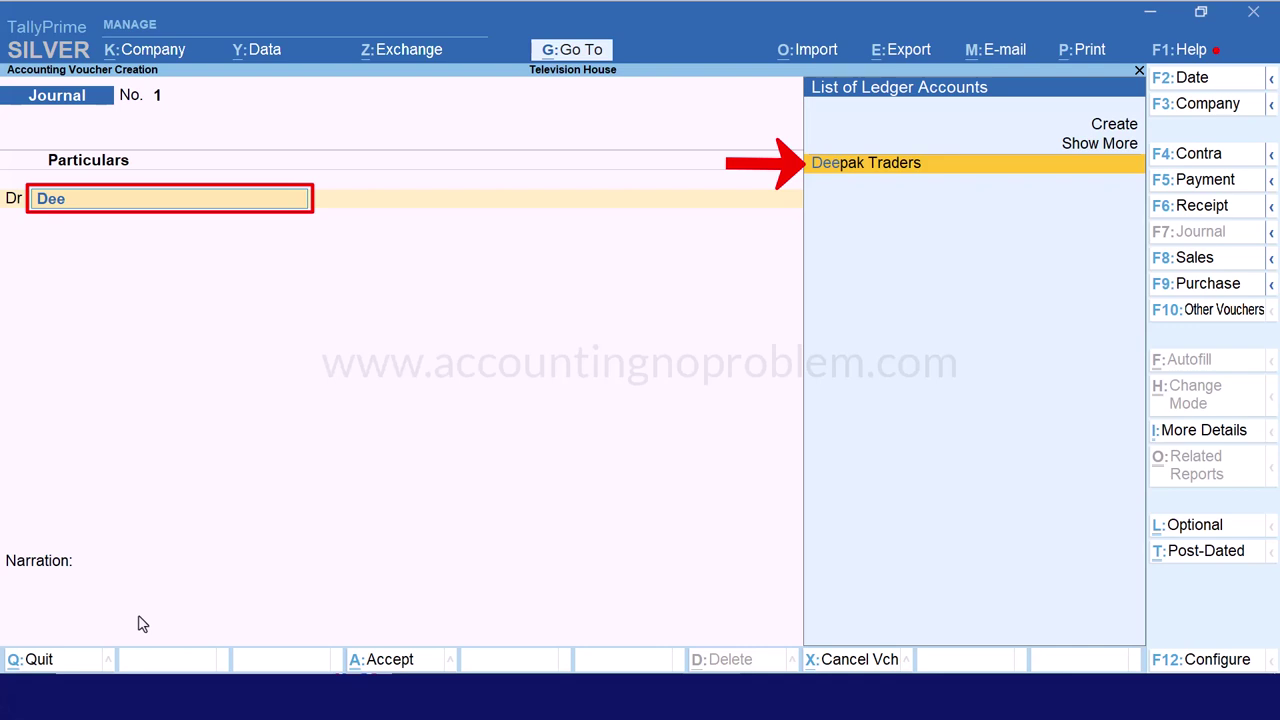
pyautogui.press('Return')
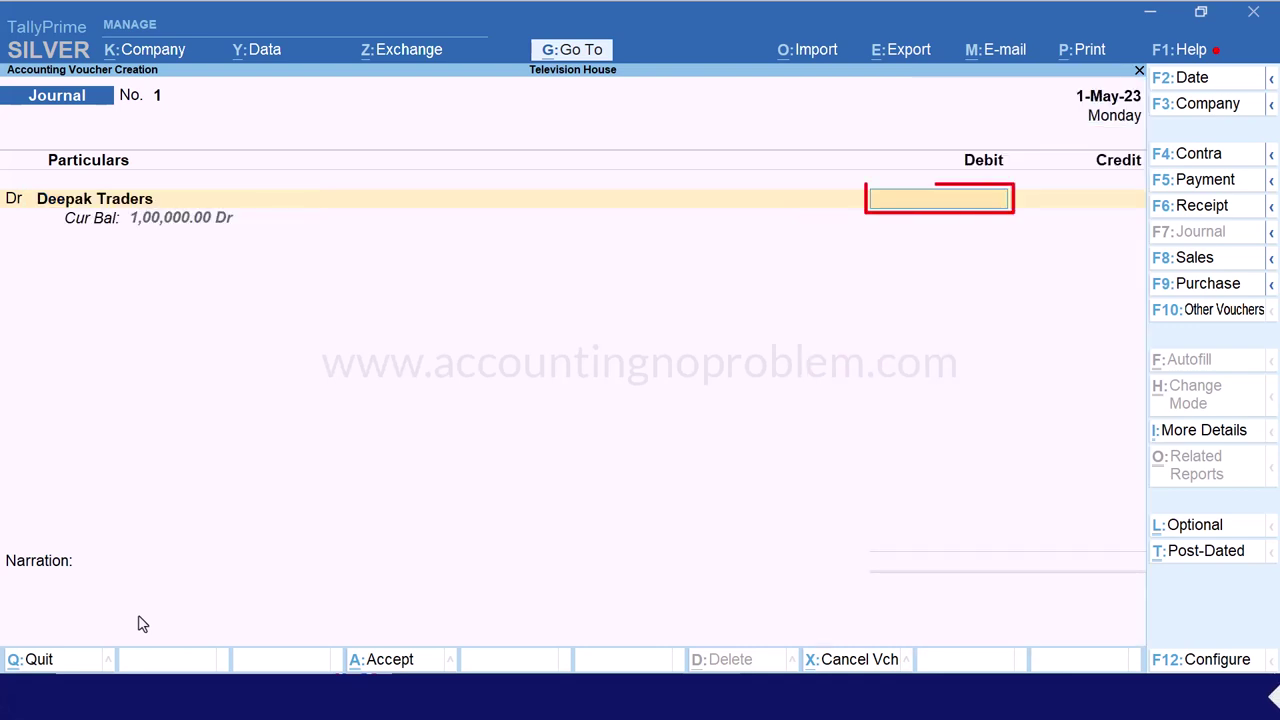
pyautogui.write('1,000')
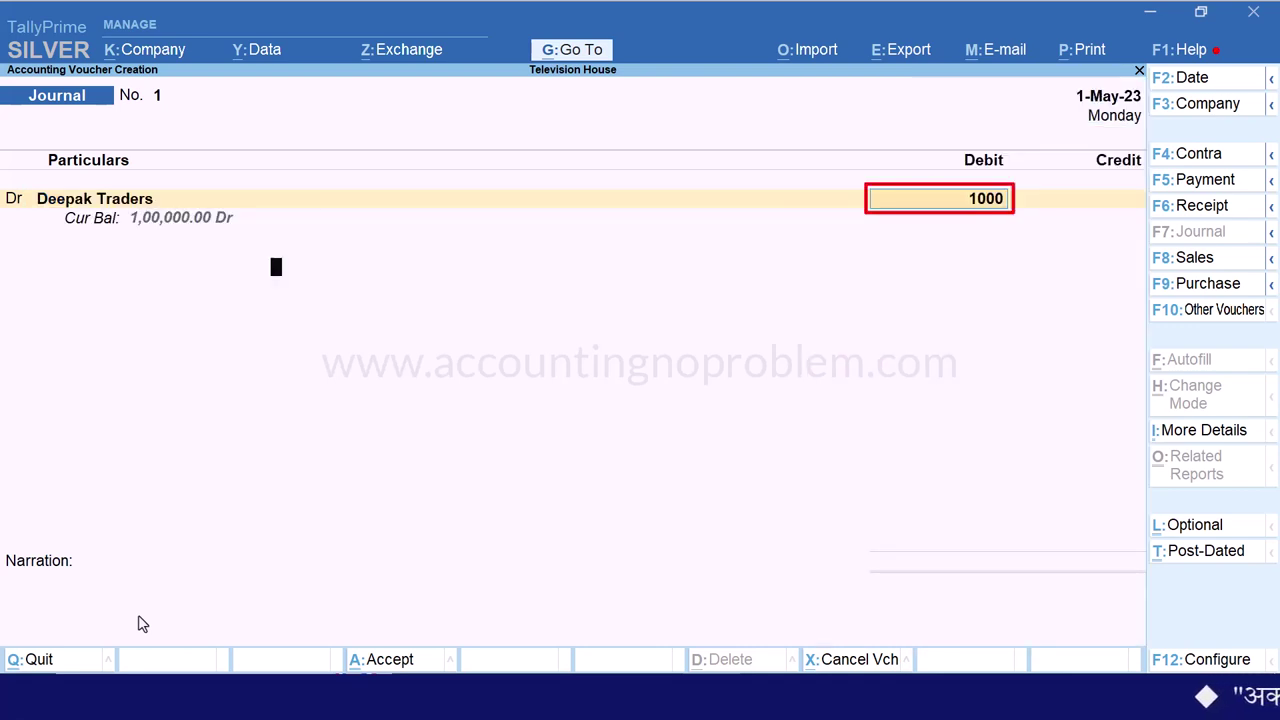
pyautogui.press('Return')
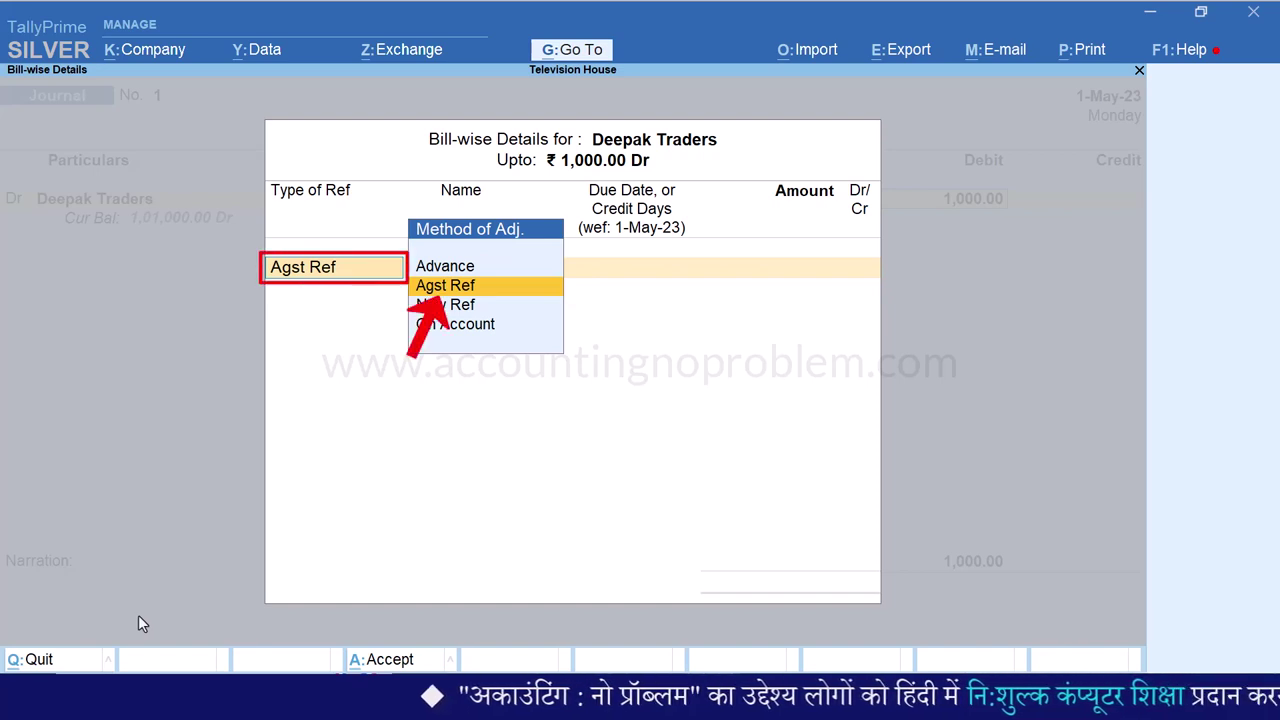
# Allocate the debit as Agst Ref to pending bill 1, with the amount set to 1,000 and the side set to Dr
pyautogui.press('Return')
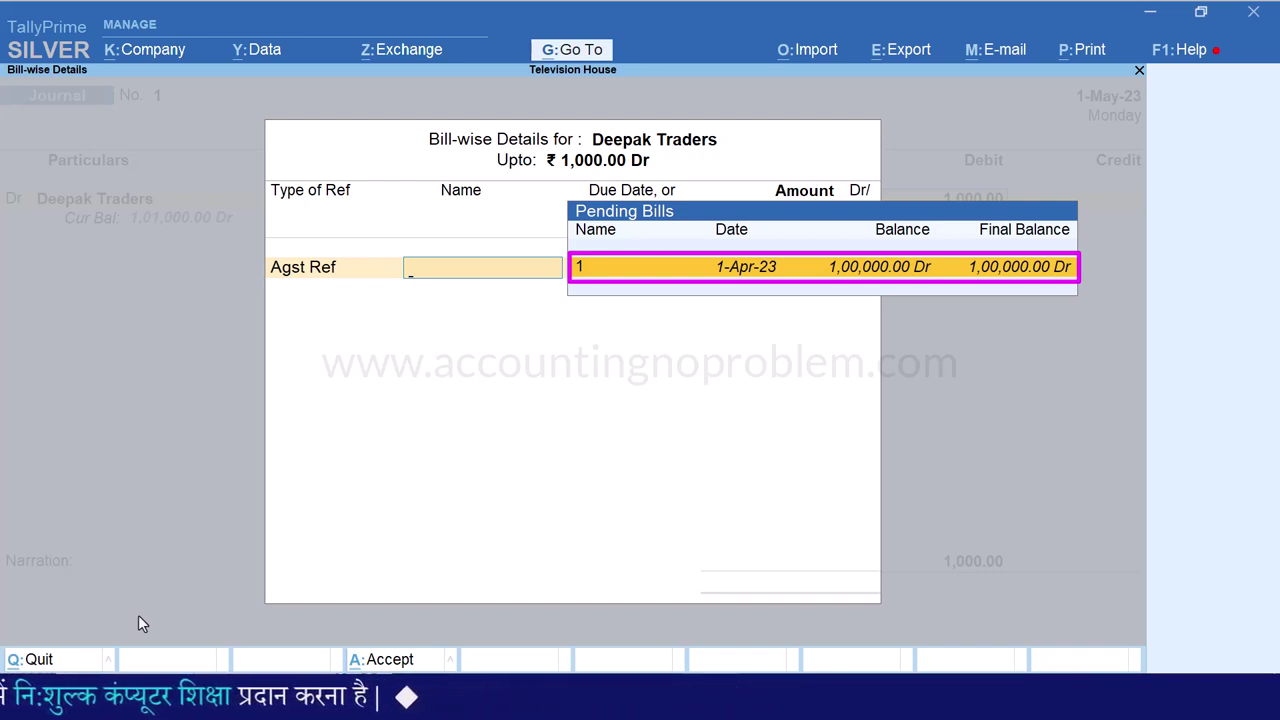
pyautogui.press('Return')
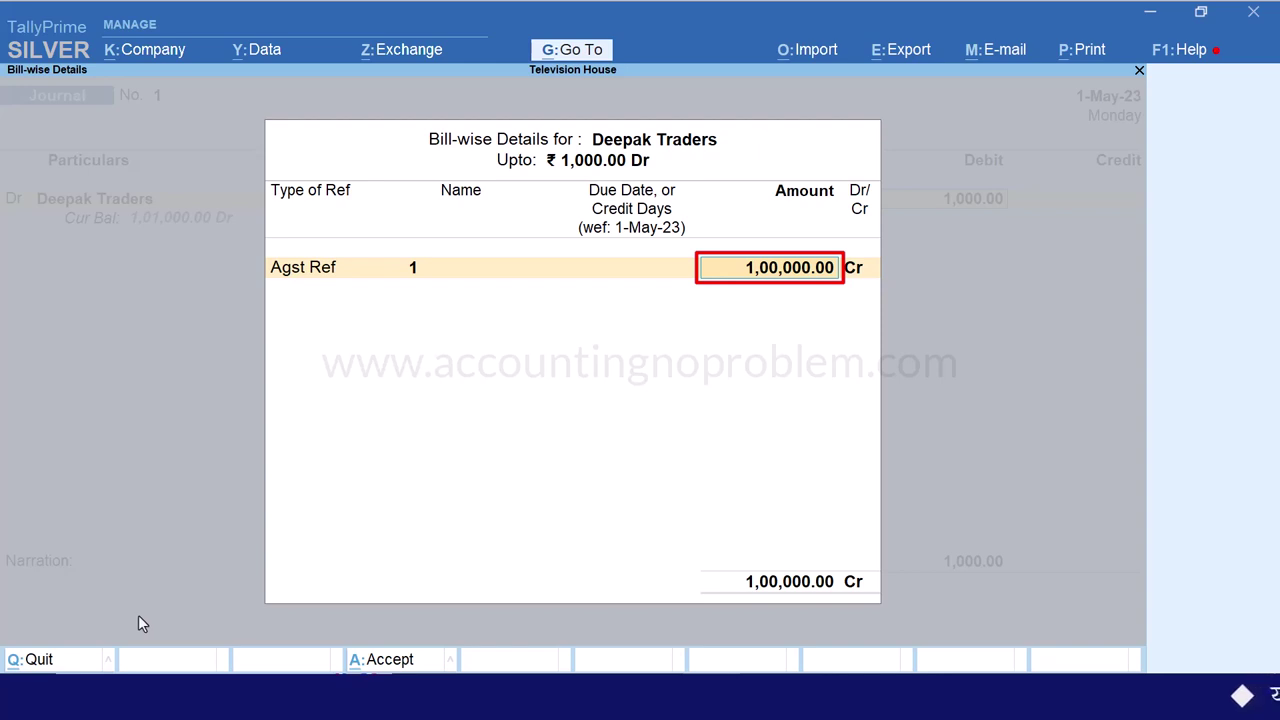
pyautogui.press('Delete')
pyautogui.press('Delete')
pyautogui.press('Delete')
pyautogui.press('Delete')
pyautogui.press('Delete')
pyautogui.press('Delete')
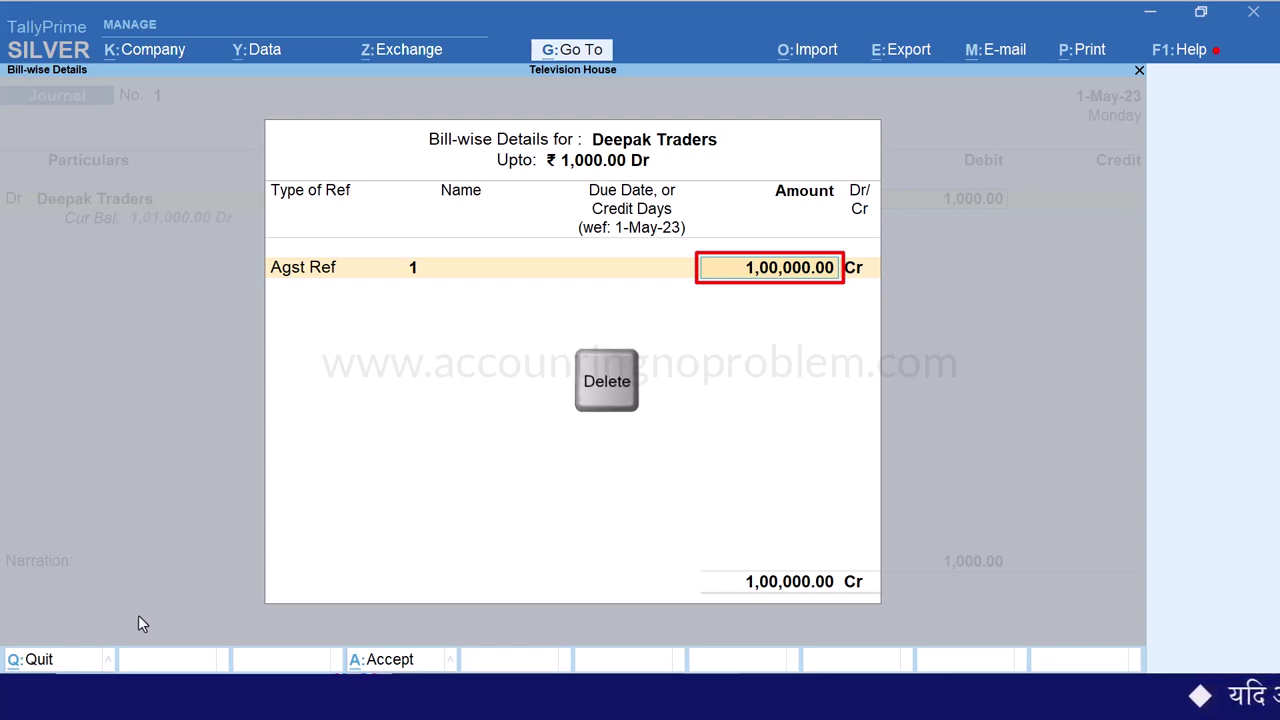
pyautogui.press('Delete')
pyautogui.press('Delete')
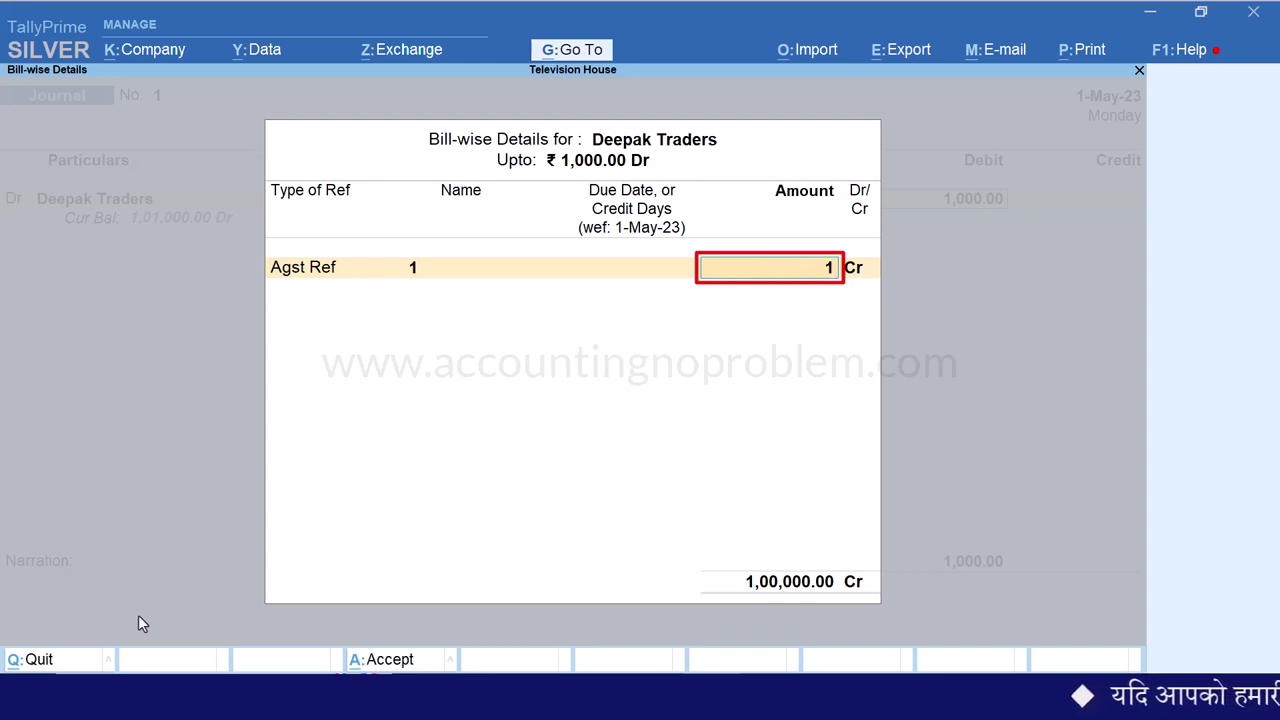
pyautogui.press('Return')
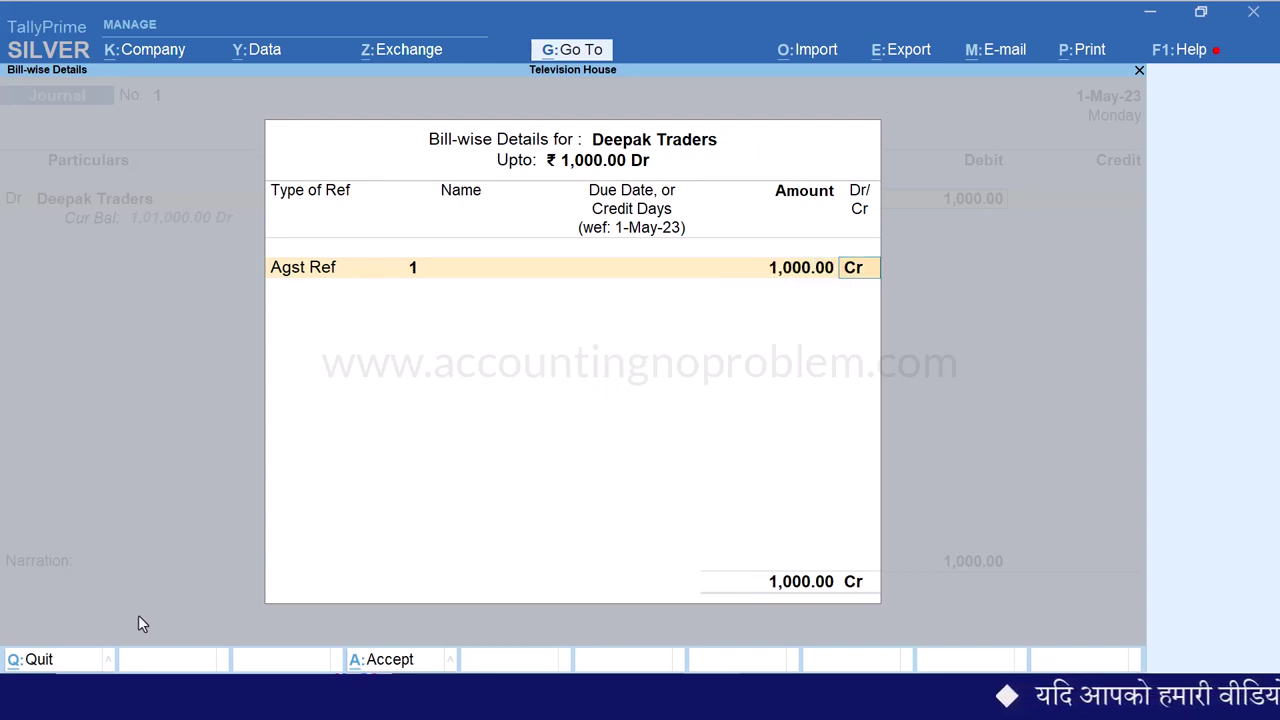
pyautogui.write('dr')
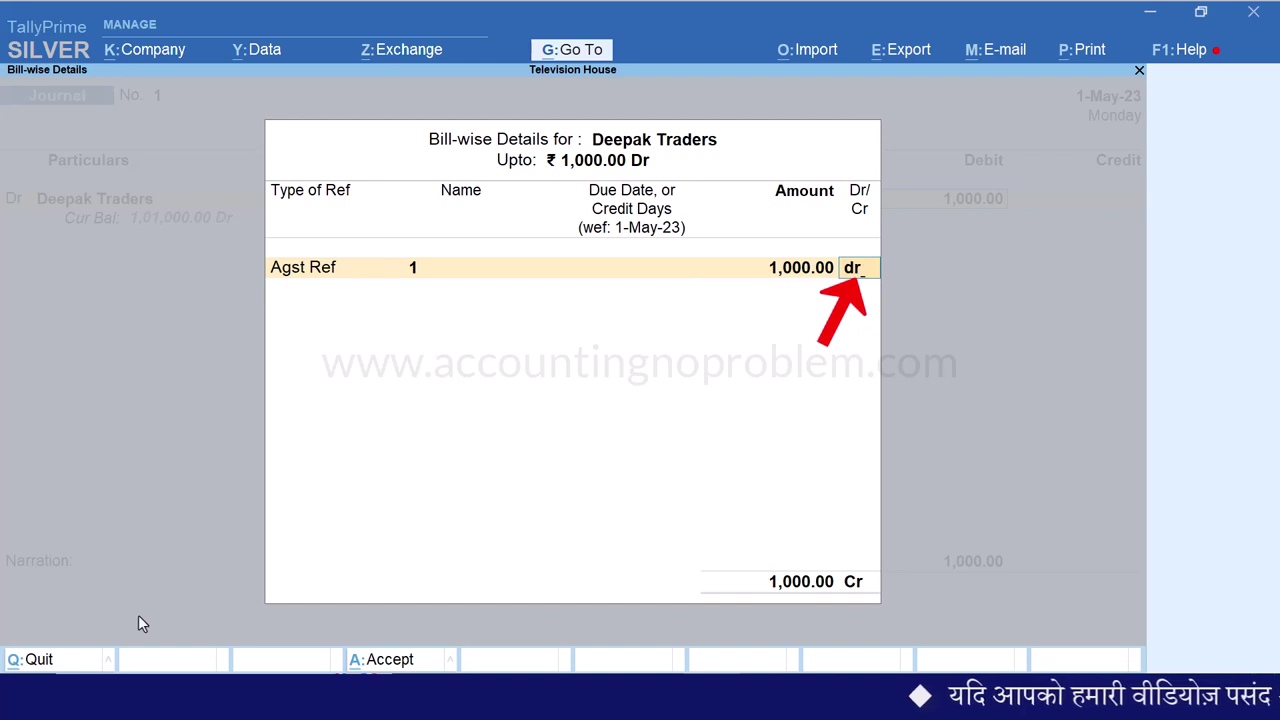
pyautogui.press('Return')
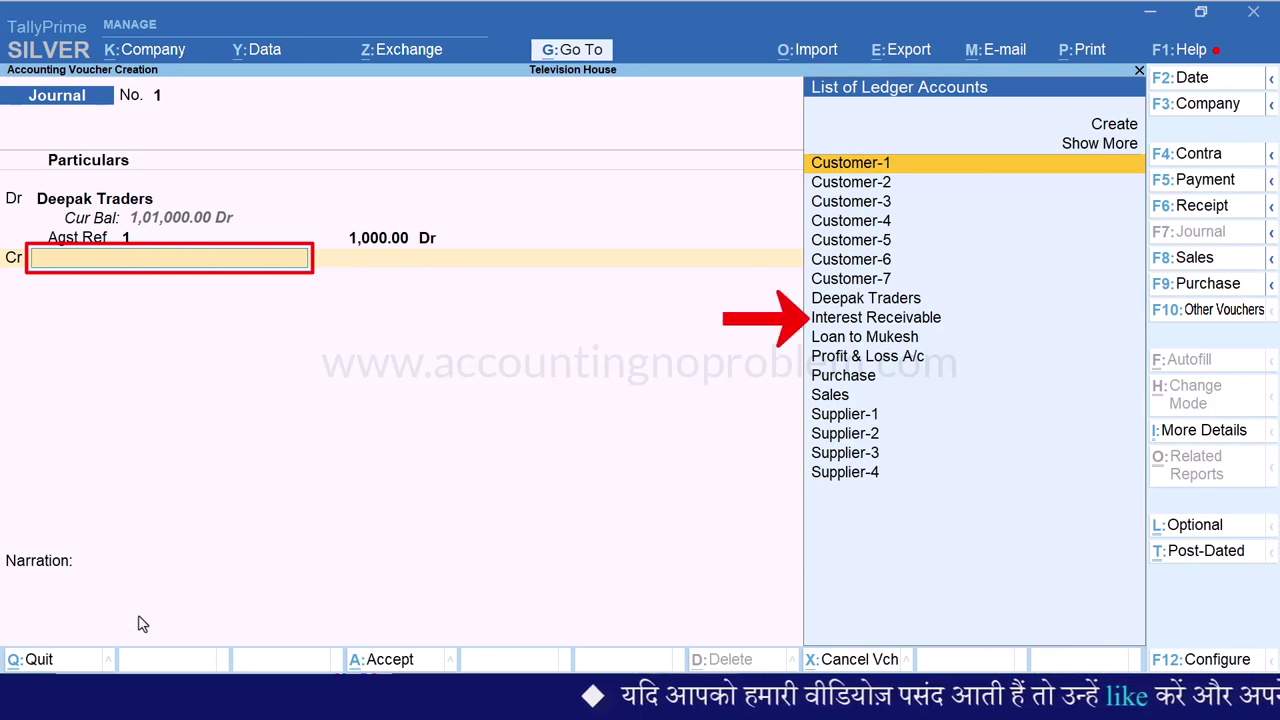
# Credit the Interest Receivable ledger with 1,000 in the journal voucher
pyautogui.press('Down')
pyautogui.press('Down')
pyautogui.press('Down')
pyautogui.press('Down')
pyautogui.press('Down')
pyautogui.press('Down')
pyautogui.press('Down')
pyautogui.press('Down')
pyautogui.press('Return')
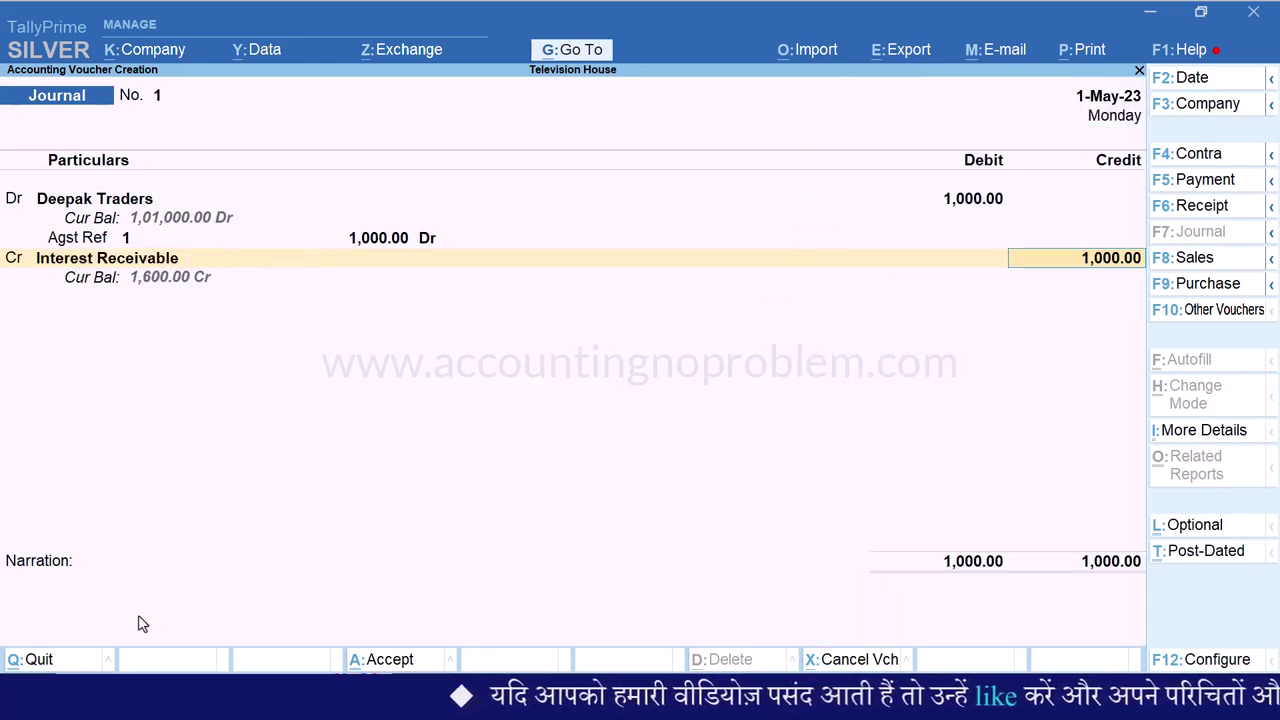
pyautogui.press('Return')
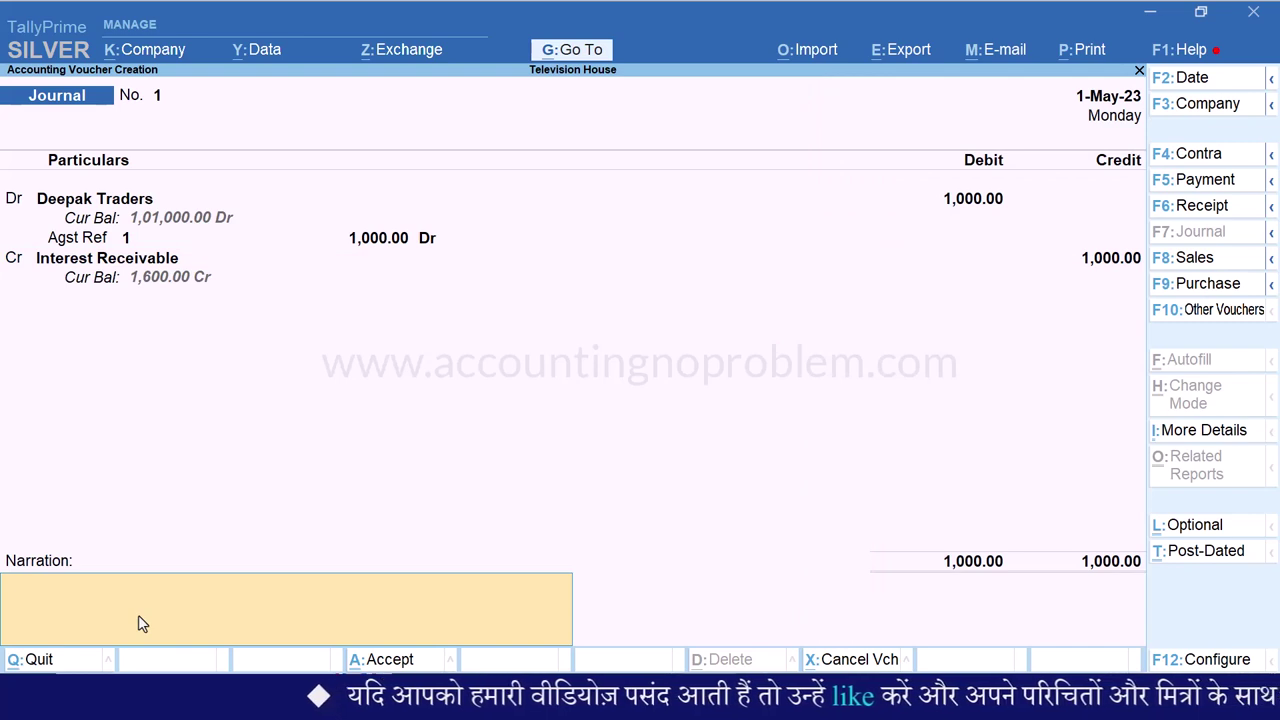
# Enter the narration "Being interest amount Book of Deepak Traders." and save the journal voucher
pyautogui.write('Being interest amount Book of Deepak Traders.')
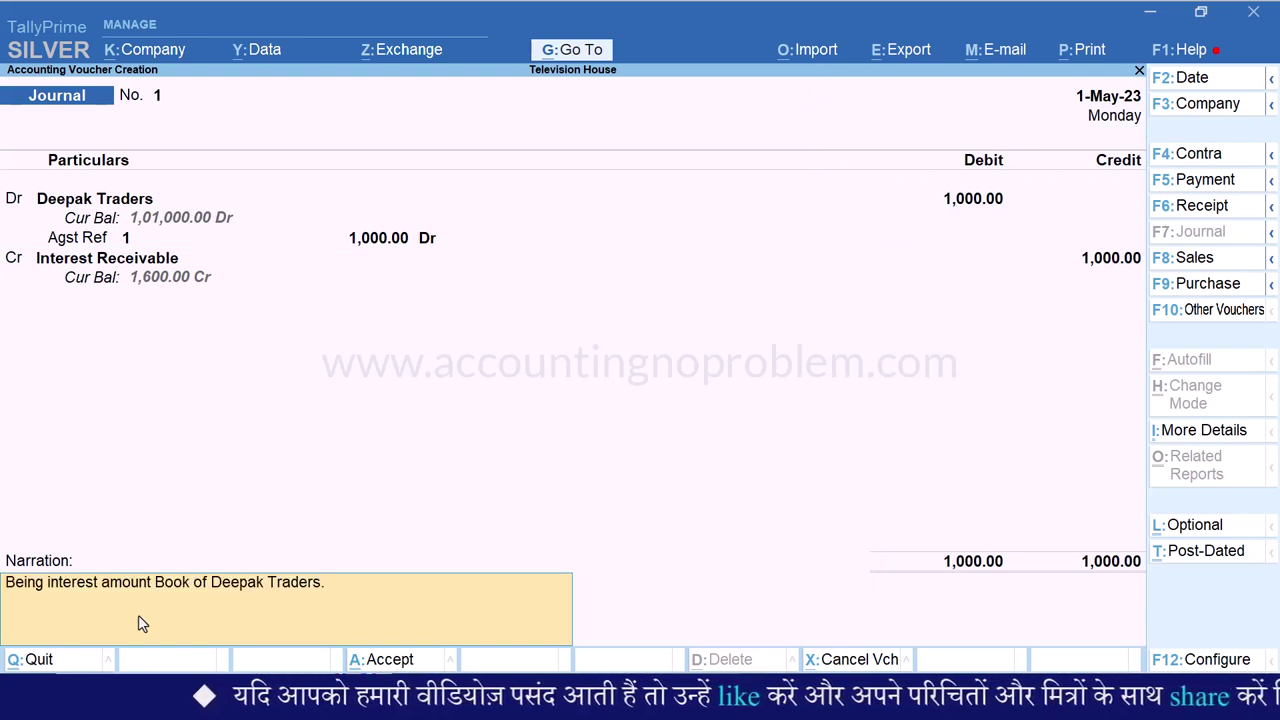
pyautogui.press('Return')
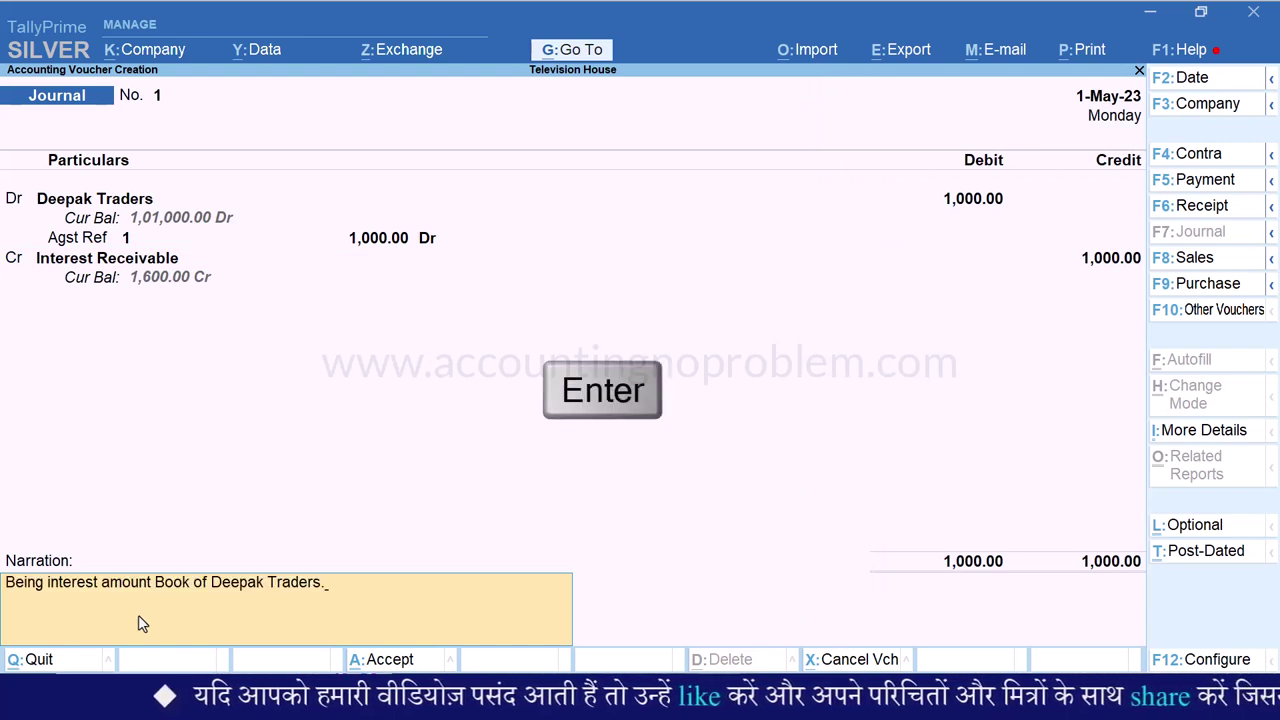
pyautogui.press('Return')
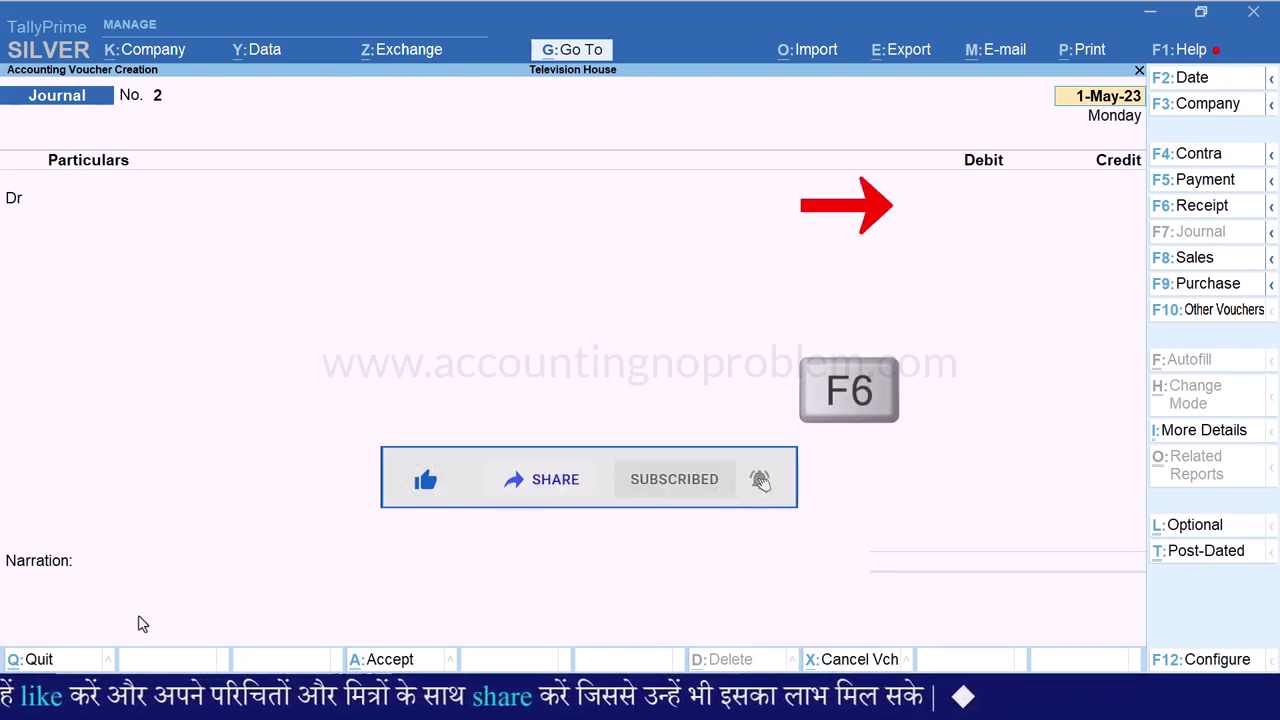
# Start a Receipt voucher dated 1-May-23 and credit the Deepak Traders ledger with 1,01,000
pyautogui.press('F6')
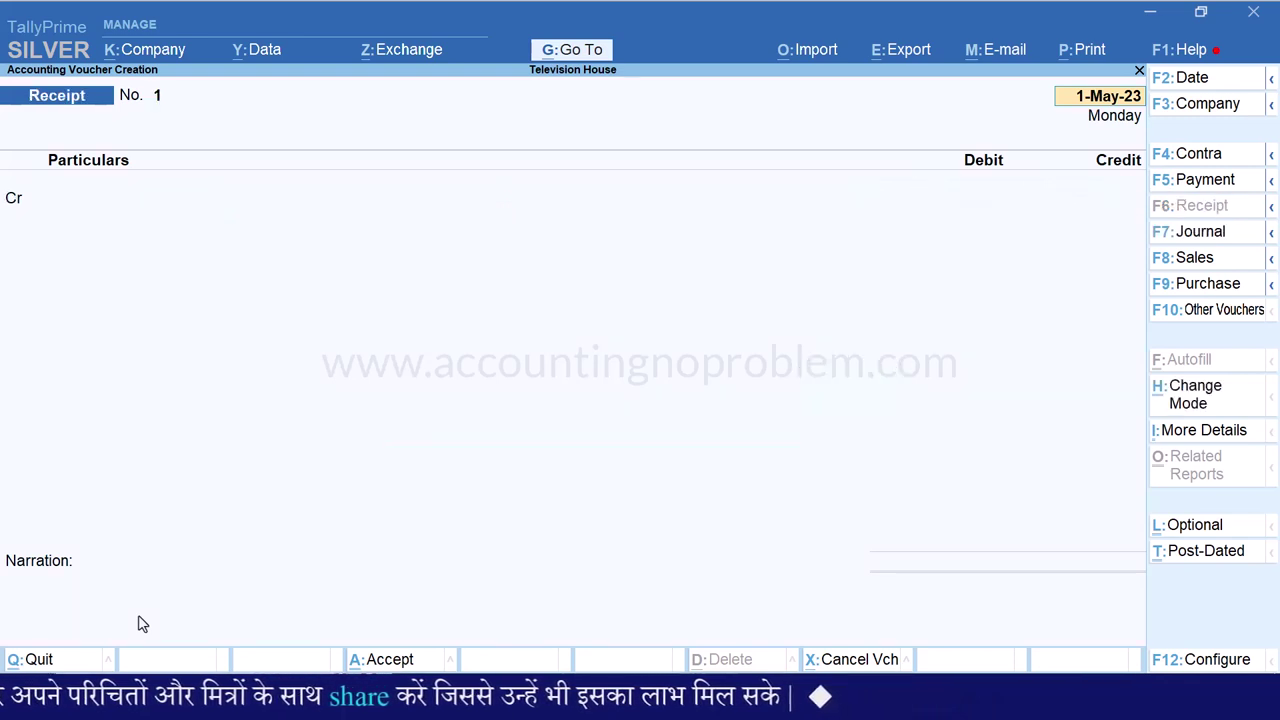
pyautogui.write('Dee')
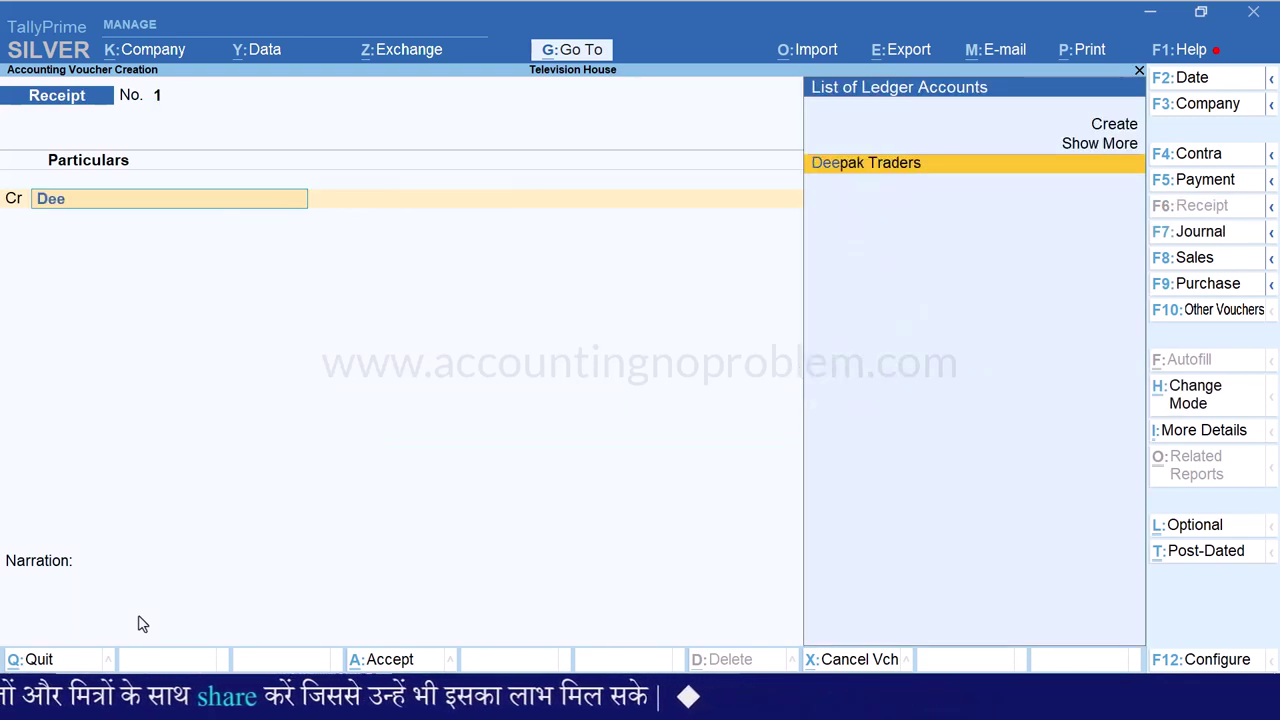
pyautogui.press('Return')
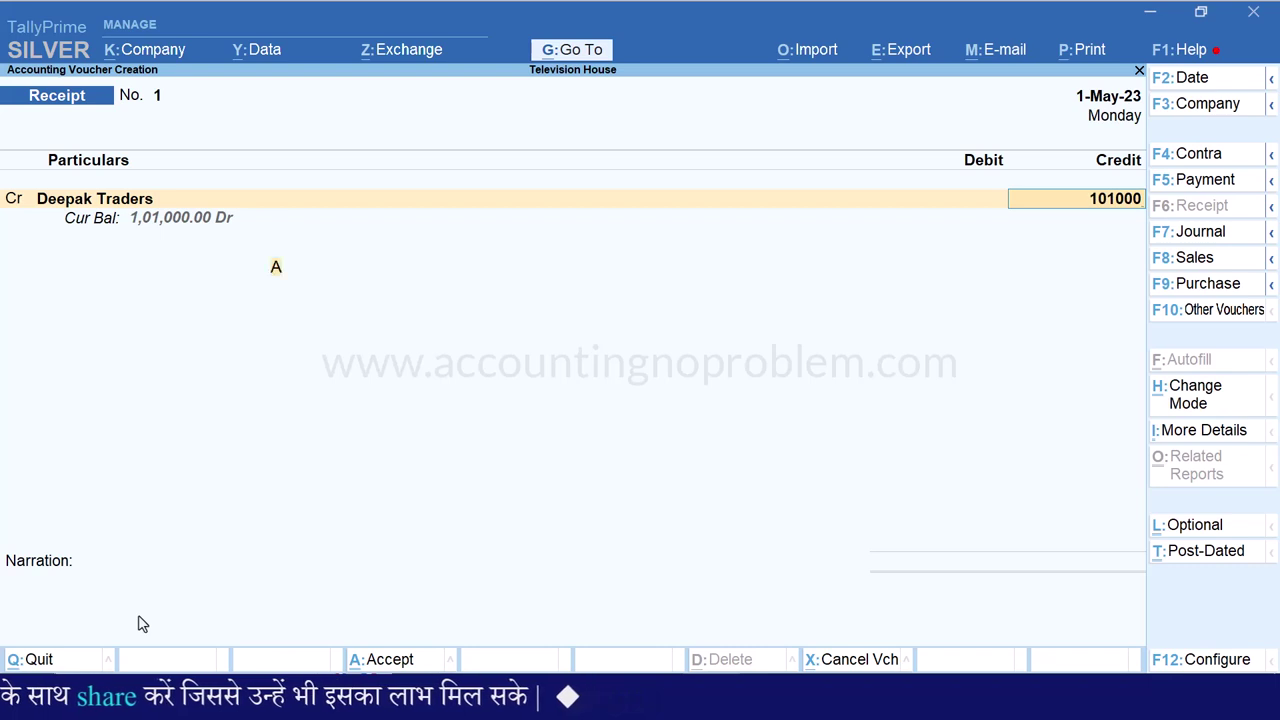
pyautogui.press('Return')
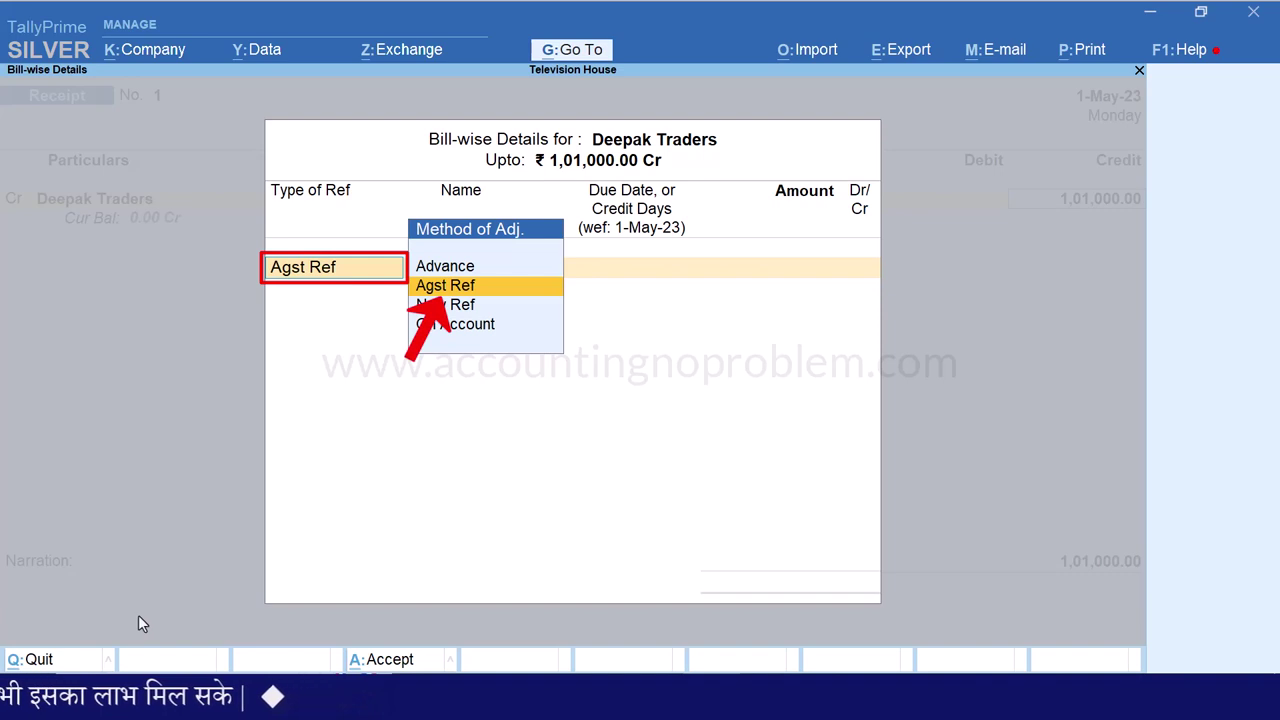
# Allocate the receipt as Agst Ref to pending bill 1, with the amount 1,01,000 on the Cr side
pyautogui.press('Return')
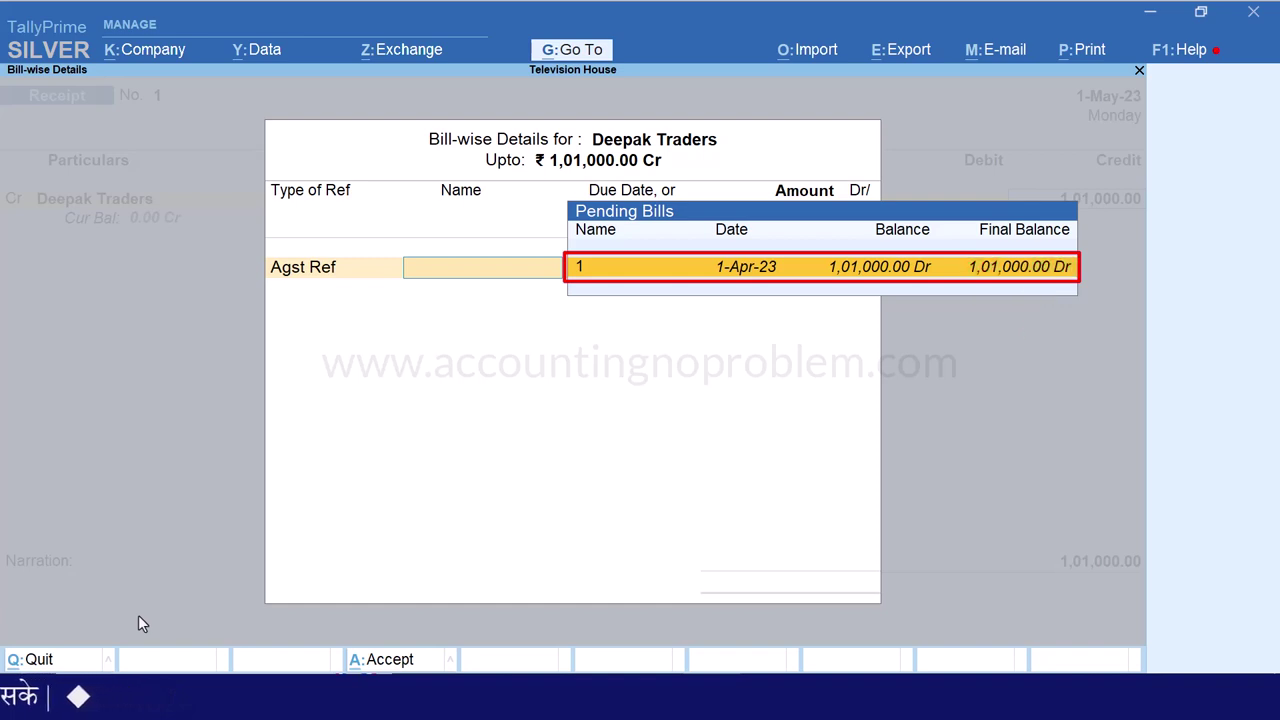
pyautogui.press('Return')
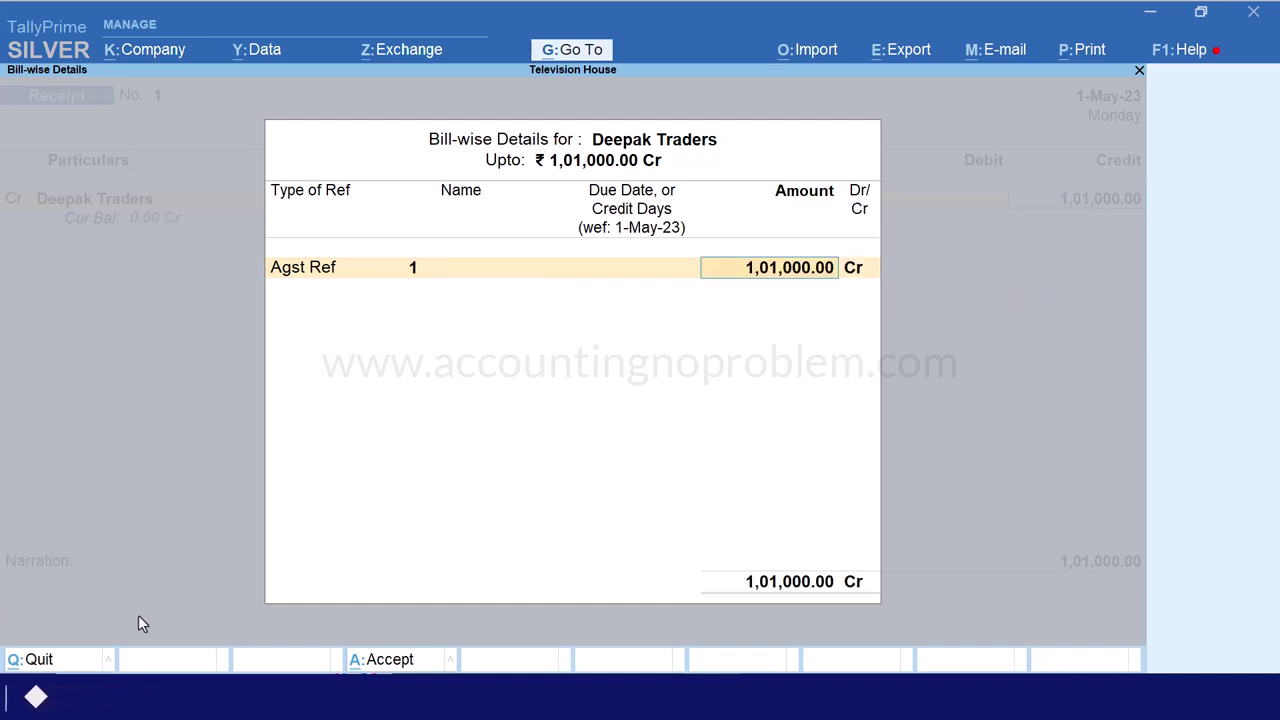
pyautogui.press('Return')
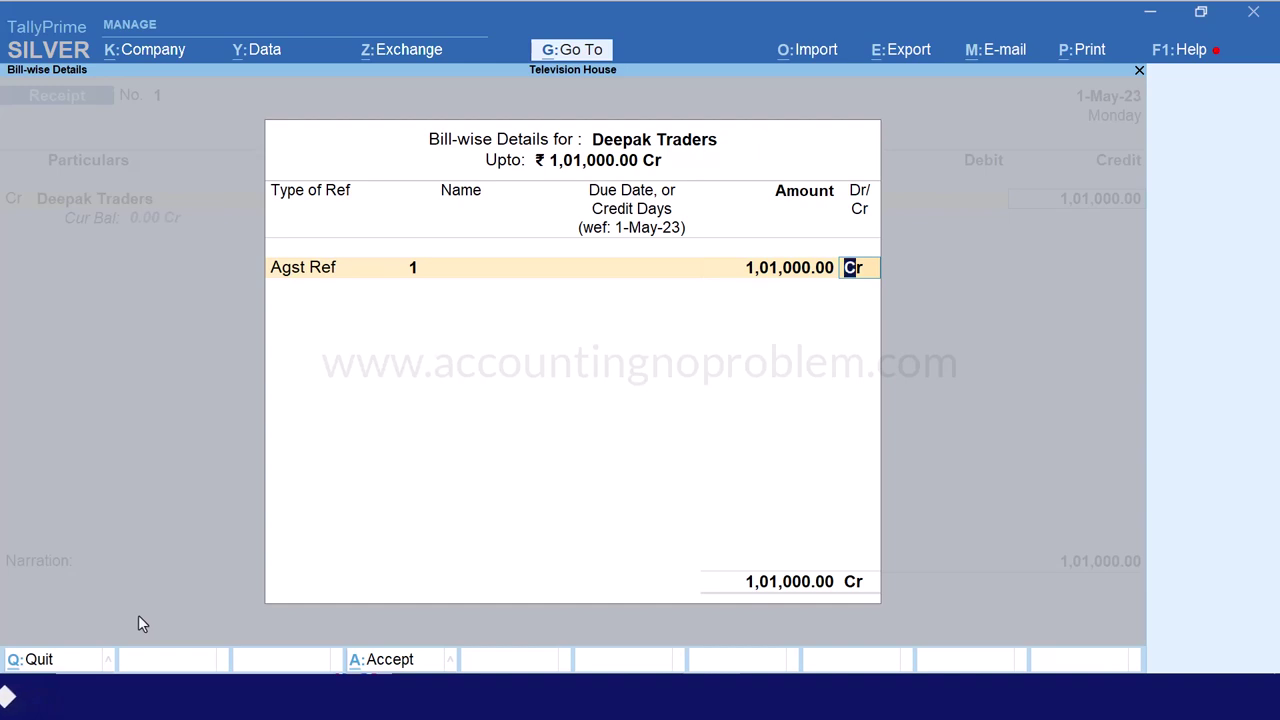
pyautogui.press('Return')
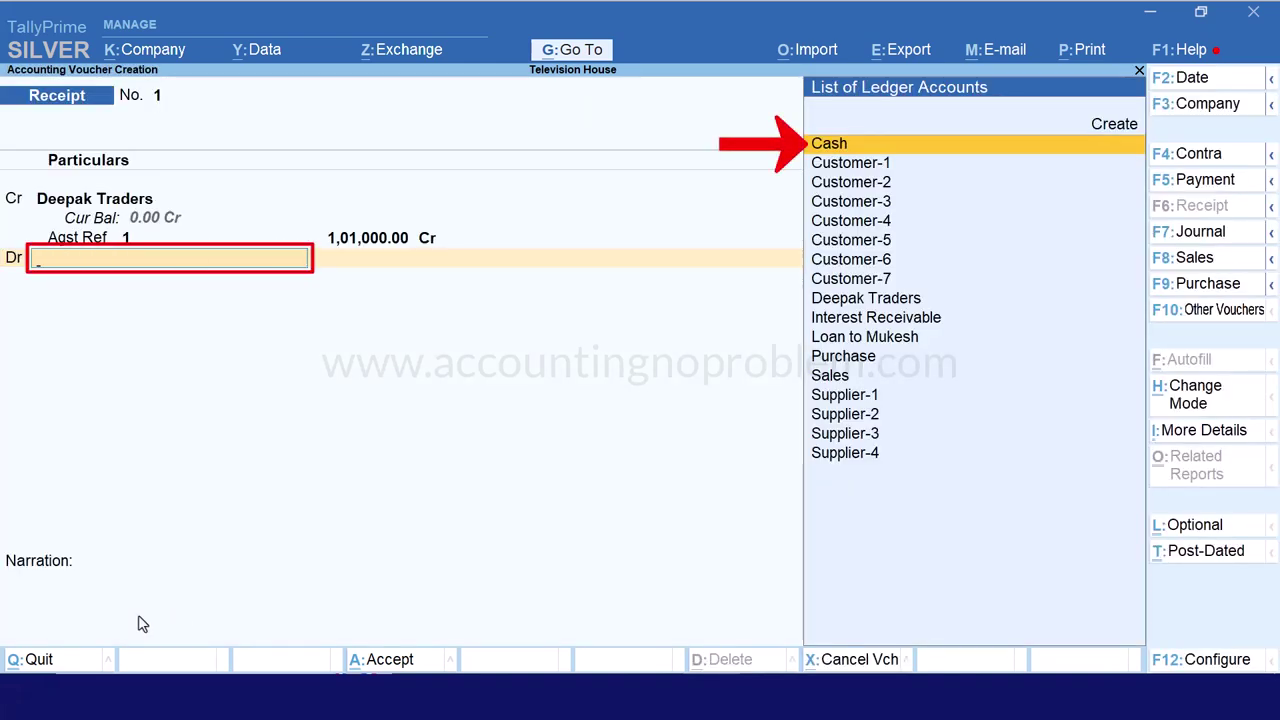
# Debit Cash with 1,01,000, enter the narration "Being amount received with interest." and save the receipt voucher
pyautogui.press('Return')
pyautogui.press('Return')
pyautogui.write('Being amount received with interest.')
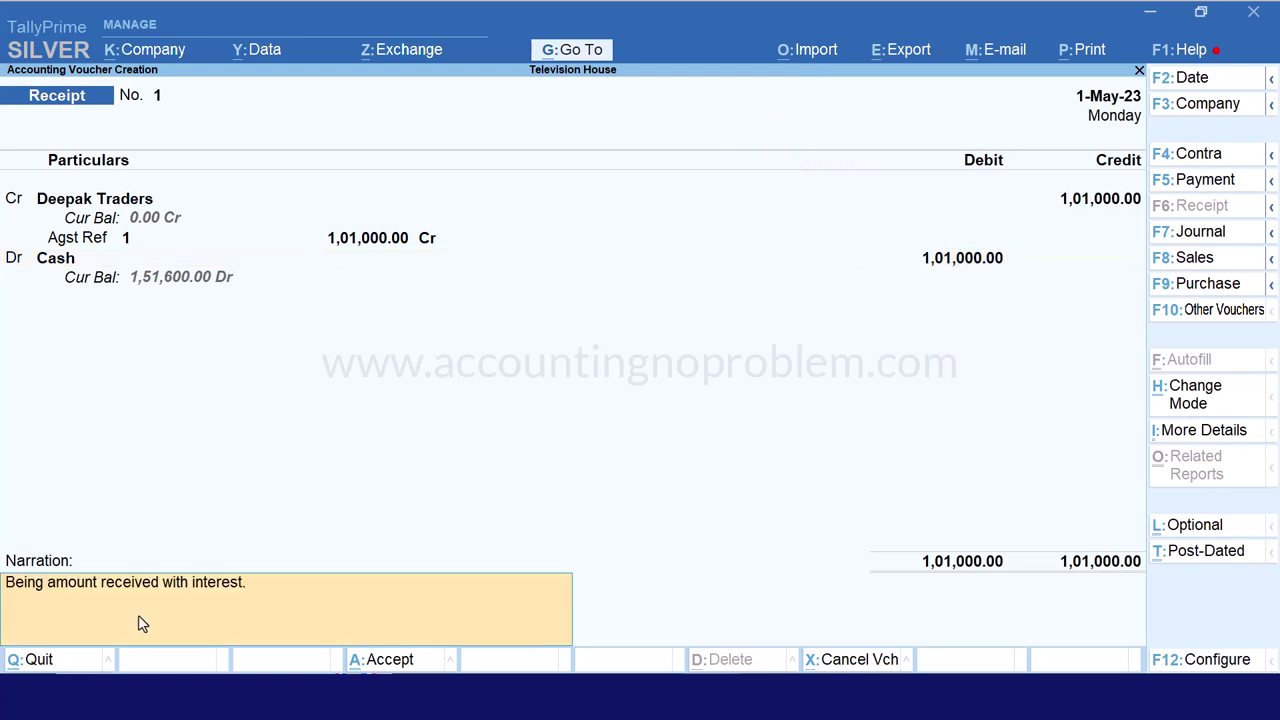
pyautogui.press('Return')
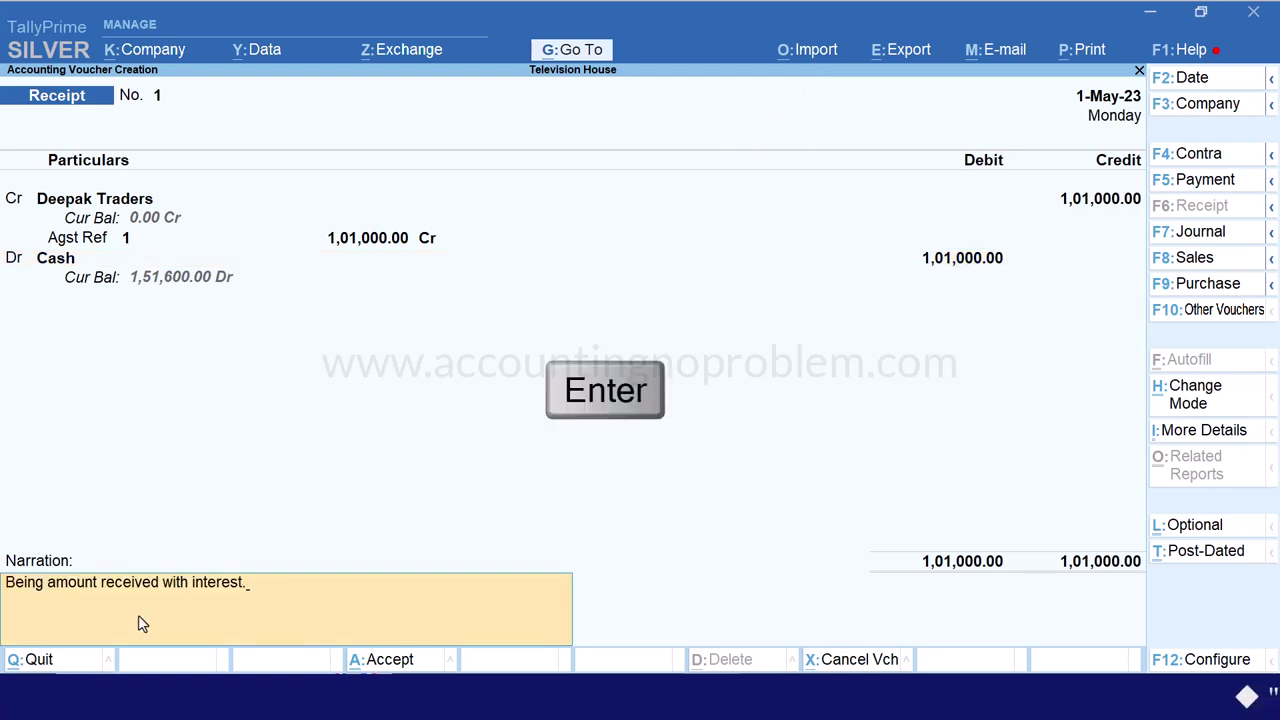
pyautogui.press('Return')
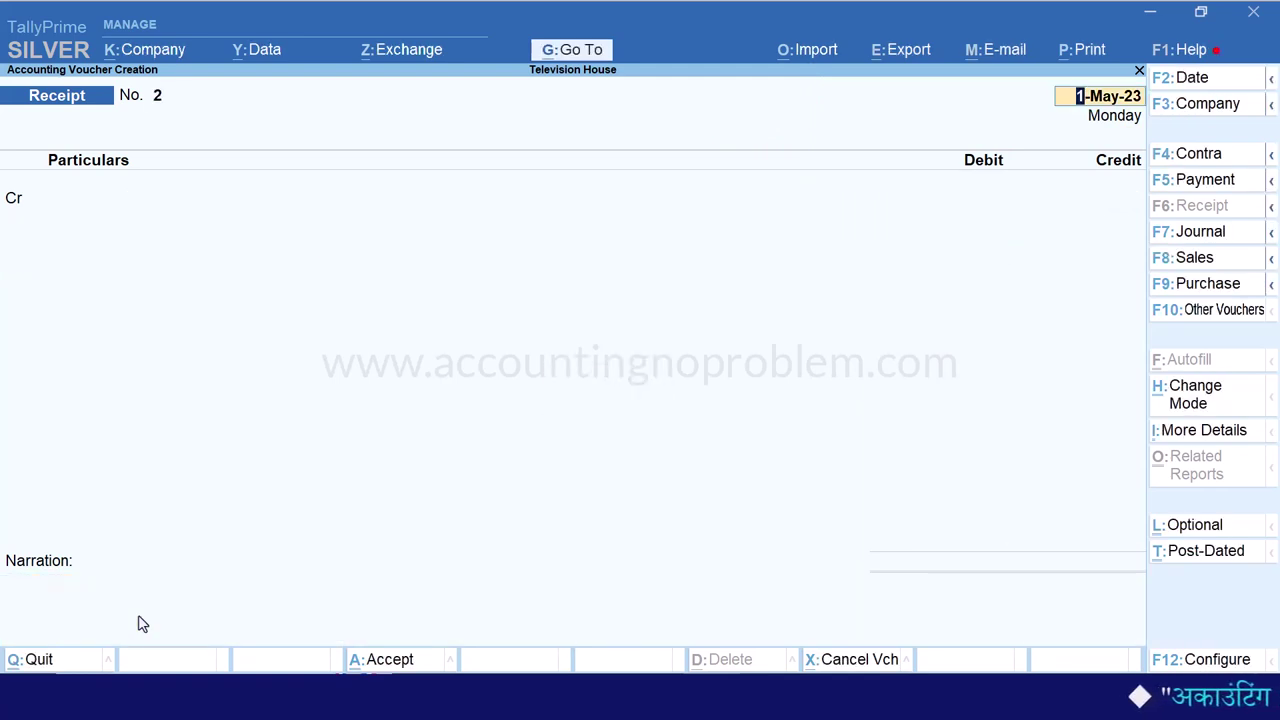